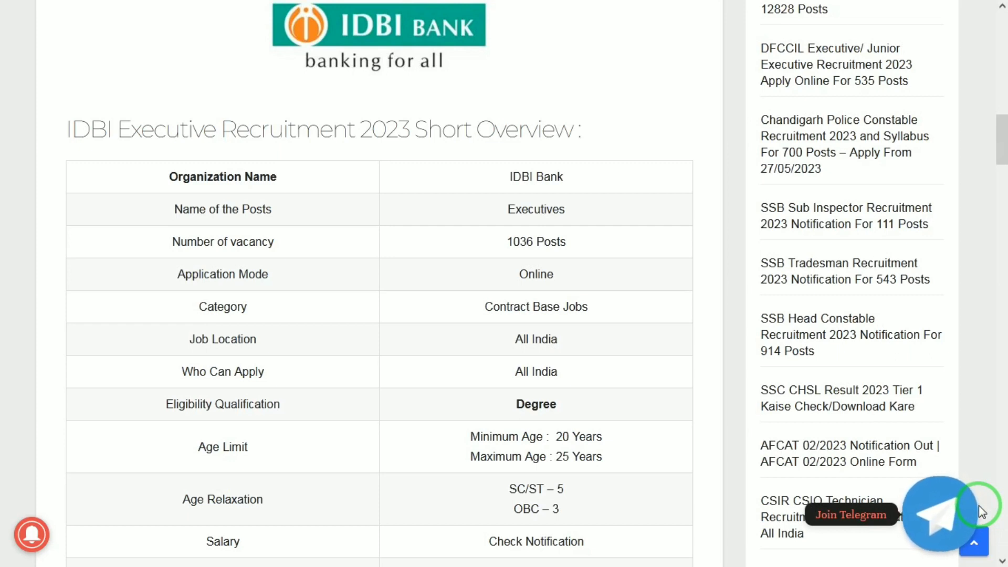
- Scroll the IDBI Executive 2023 article down to the age limit (20–25) and Rs.200/Rs.1000 fee sections
{"action": "scroll", "coordinate": [981, 512], "scroll_direction": "down", "scroll_amount": 1}
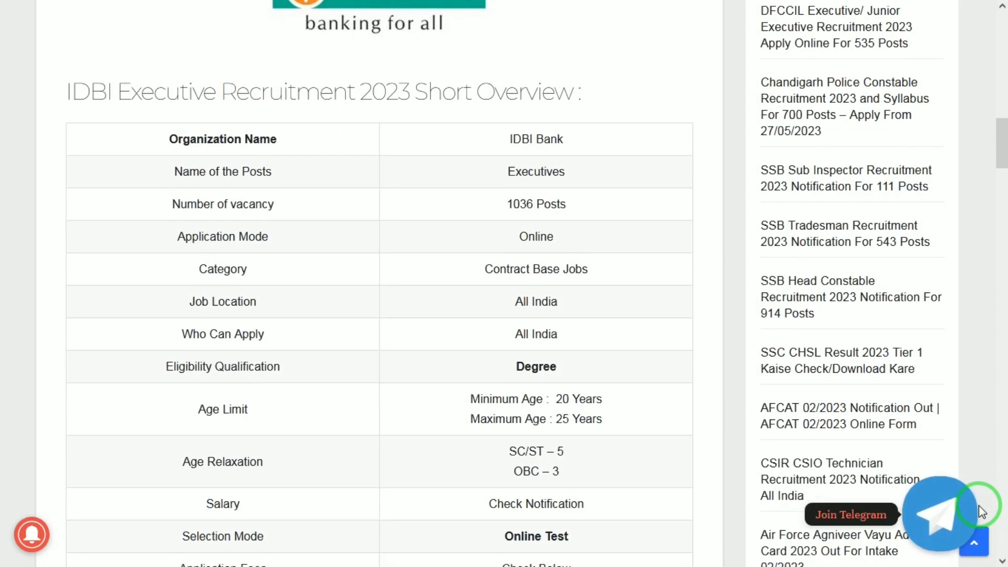
{"action": "scroll", "coordinate": [982, 512], "scroll_direction": "down", "scroll_amount": 2}
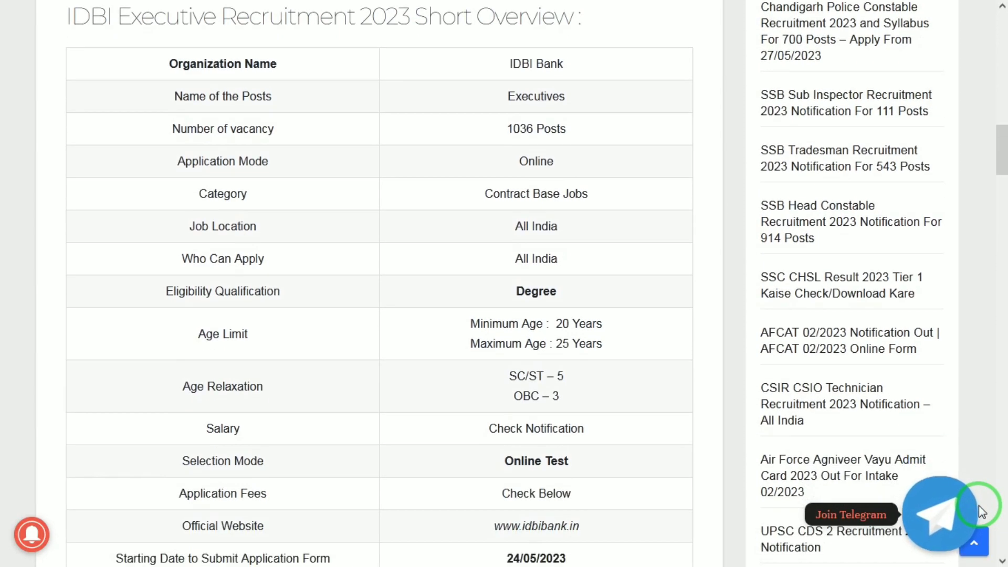
{"action": "scroll", "coordinate": [981, 510], "scroll_direction": "down", "scroll_amount": 1}
{"action": "scroll", "coordinate": [981, 511], "scroll_direction": "down", "scroll_amount": 2}
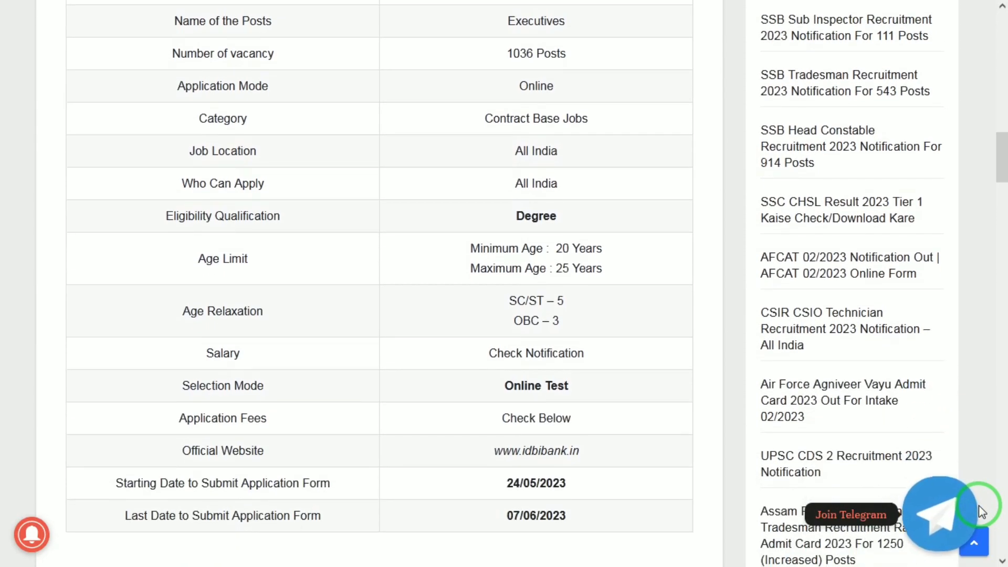
{"action": "scroll", "coordinate": [982, 512], "scroll_direction": "down", "scroll_amount": 1}
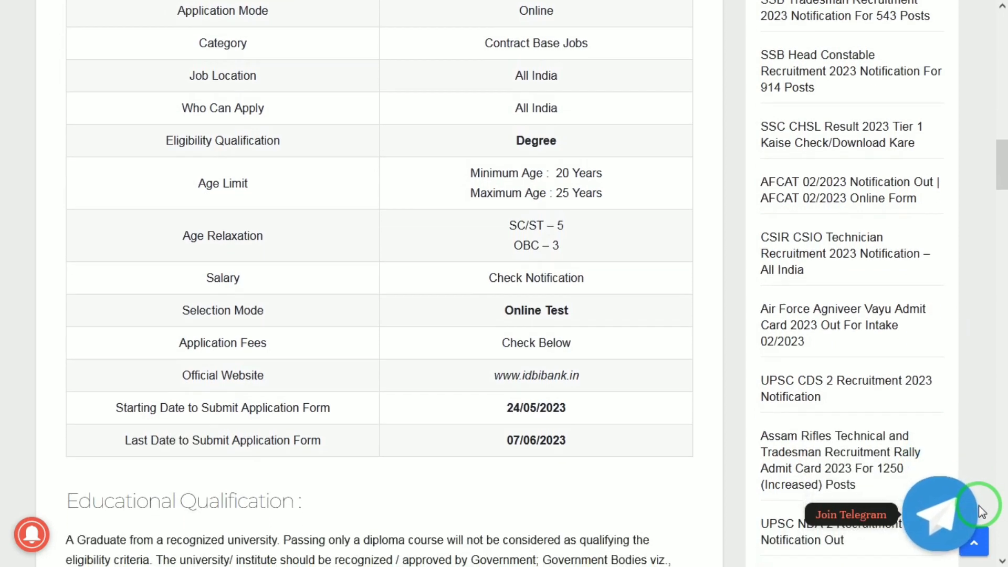
{"action": "scroll", "coordinate": [981, 512], "scroll_direction": "down", "scroll_amount": 2}
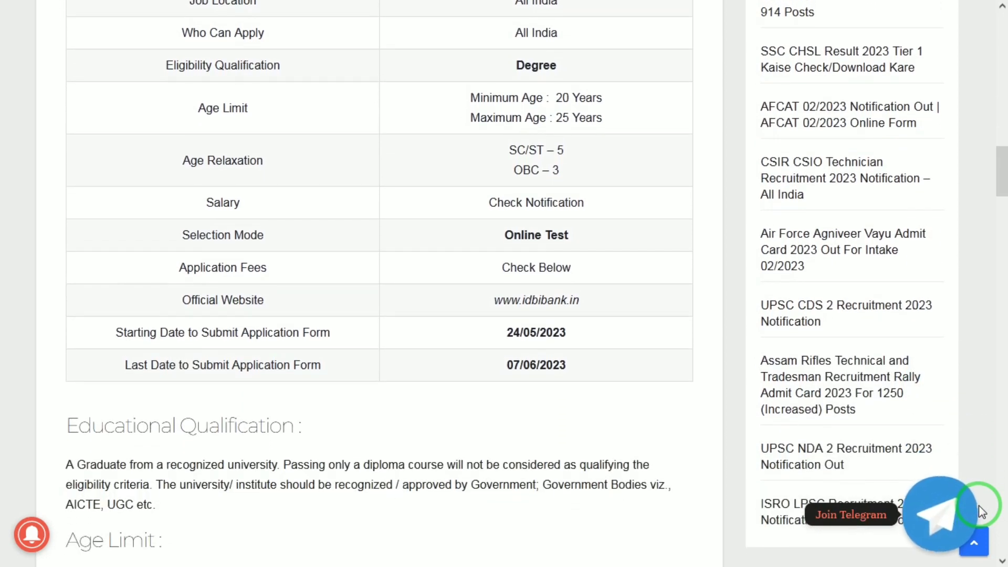
{"action": "scroll", "coordinate": [979, 509], "scroll_direction": "down", "scroll_amount": 1}
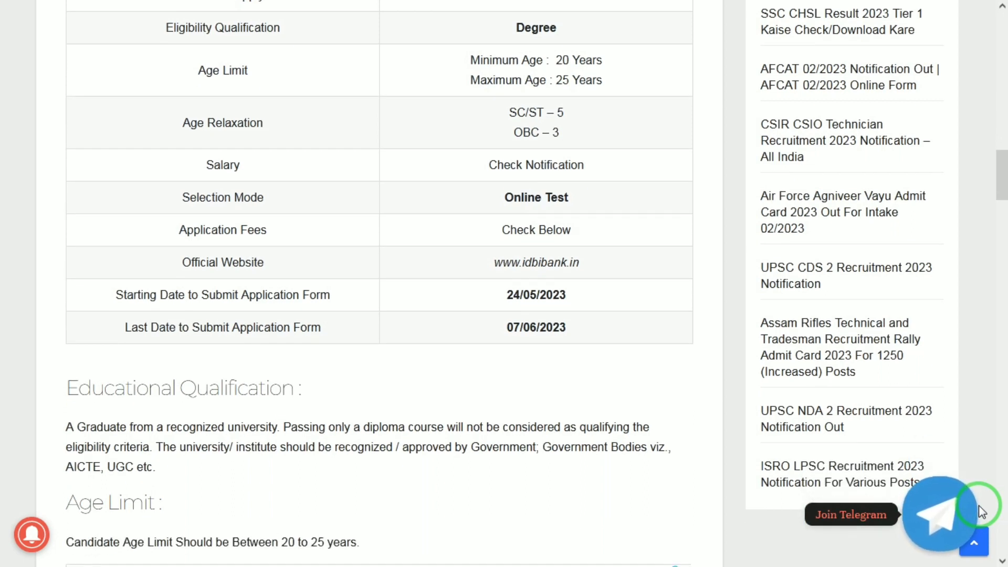
{"action": "scroll", "coordinate": [982, 511], "scroll_direction": "down", "scroll_amount": 2}
{"action": "scroll", "coordinate": [979, 512], "scroll_direction": "down", "scroll_amount": 1}
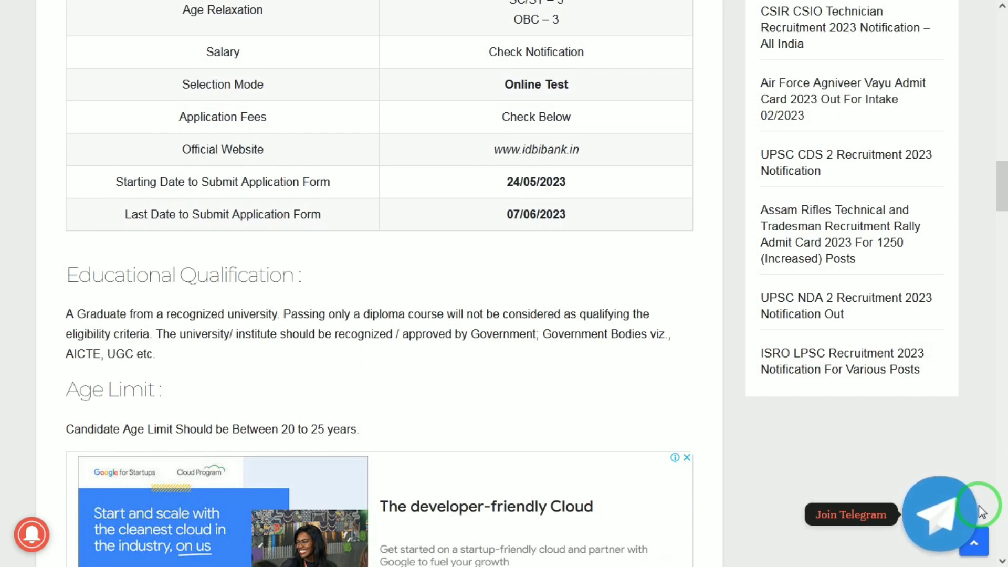
{"action": "scroll", "coordinate": [981, 512], "scroll_direction": "down", "scroll_amount": 2}
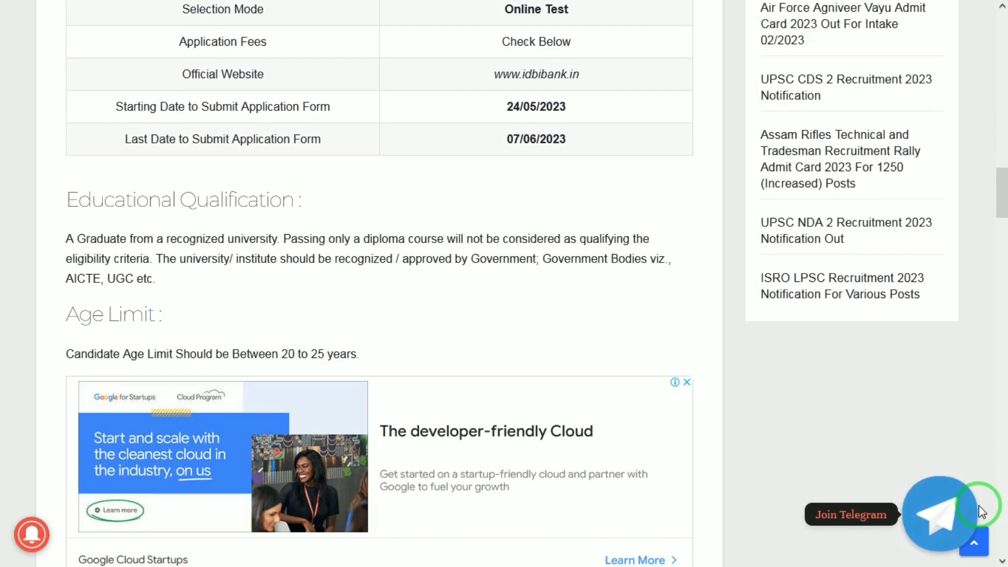
{"action": "scroll", "coordinate": [982, 512], "scroll_direction": "down", "scroll_amount": 1}
{"action": "scroll", "coordinate": [982, 512], "scroll_direction": "down", "scroll_amount": 1}
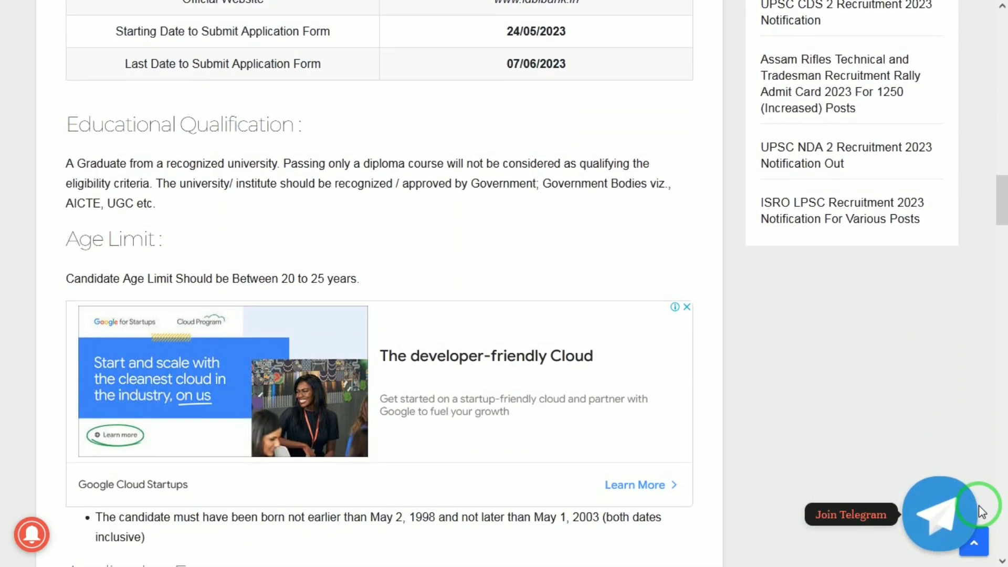
{"action": "scroll", "coordinate": [981, 512], "scroll_direction": "down", "scroll_amount": 1}
{"action": "scroll", "coordinate": [981, 512], "scroll_direction": "down", "scroll_amount": 2}
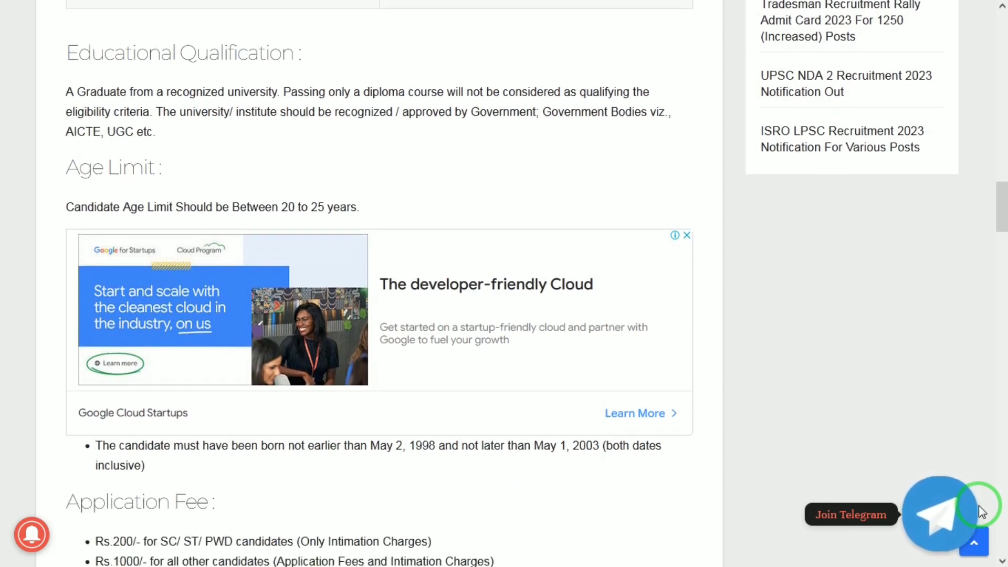
{"action": "scroll", "coordinate": [982, 511], "scroll_direction": "down", "scroll_amount": 1}
{"action": "scroll", "coordinate": [982, 512], "scroll_direction": "down", "scroll_amount": 4}
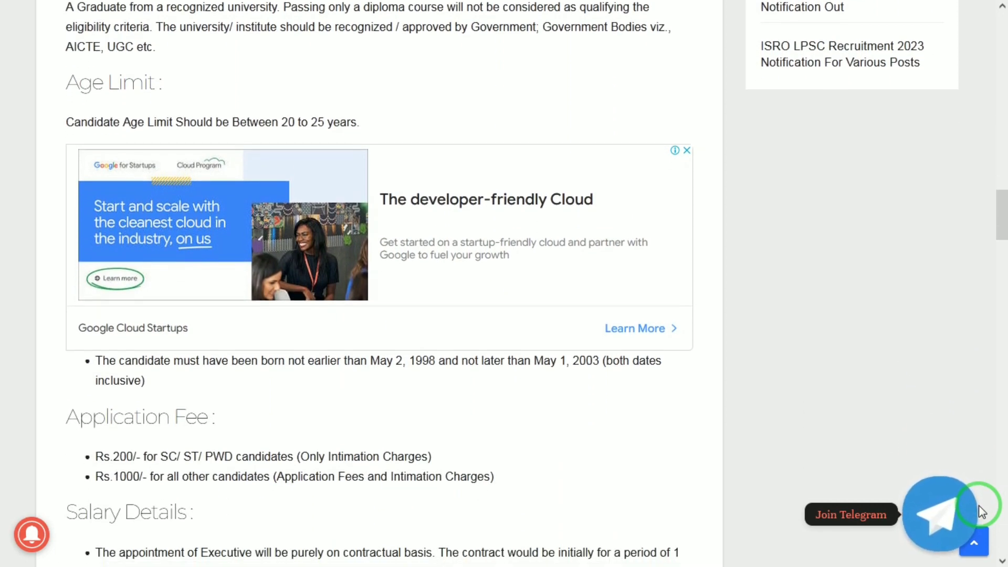
- Scroll through the salary, selection process and exam pattern (four tests, 200 marks, 2 hours), then back up
{"action": "scroll", "coordinate": [981, 511], "scroll_direction": "down", "scroll_amount": 1}
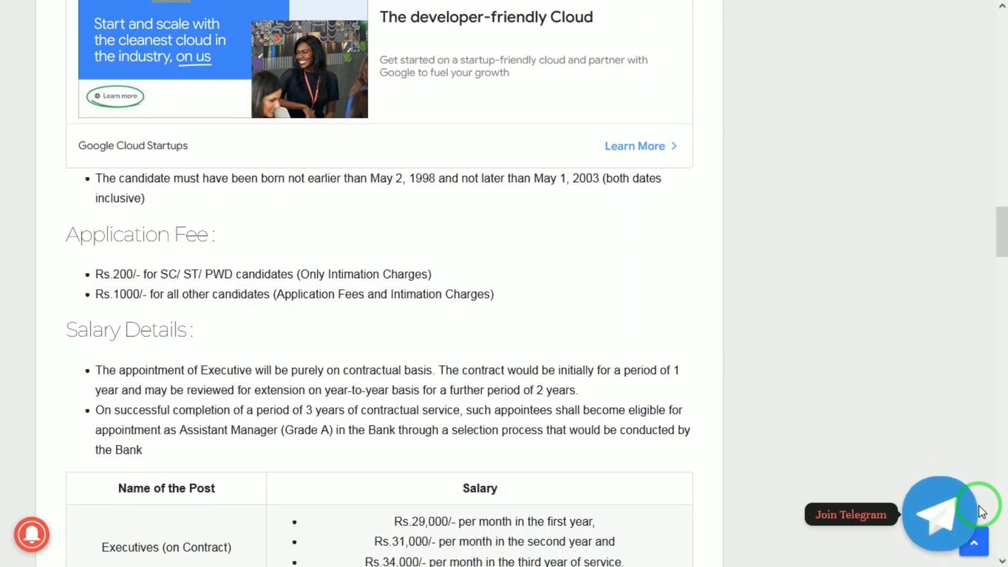
{"action": "scroll", "coordinate": [982, 512], "scroll_direction": "down", "scroll_amount": 2}
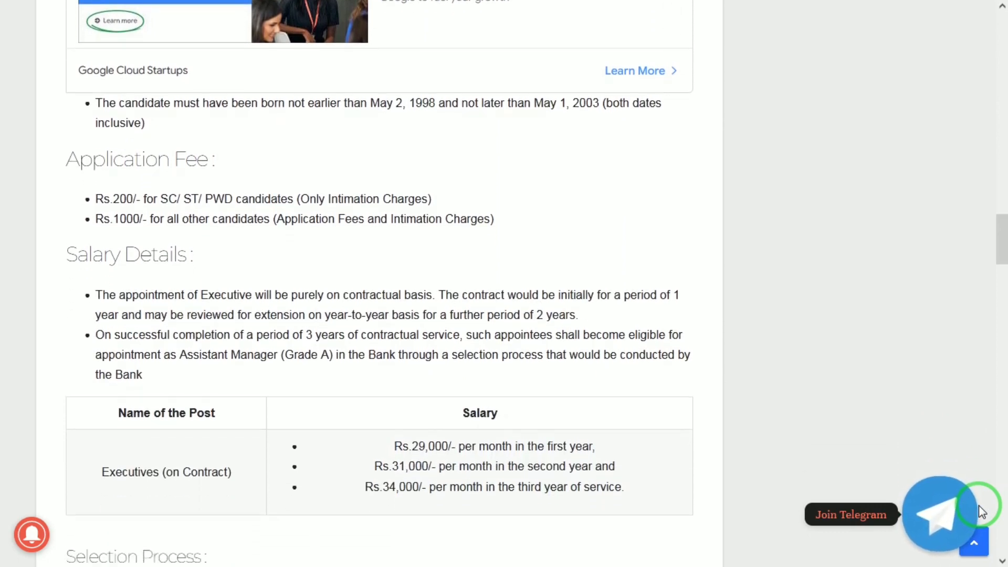
{"action": "scroll", "coordinate": [982, 512], "scroll_direction": "down", "scroll_amount": 2}
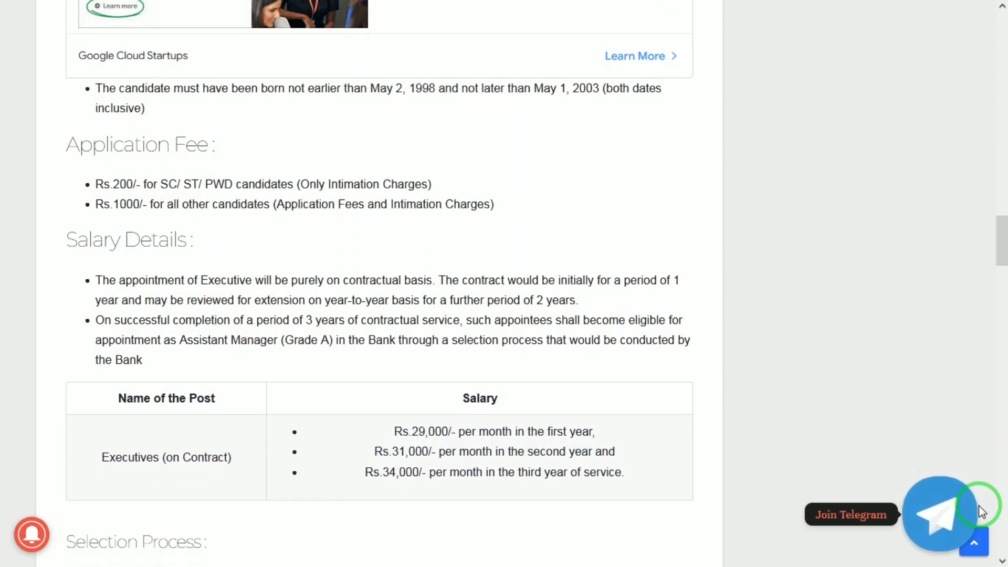
{"action": "scroll", "coordinate": [982, 512], "scroll_direction": "down", "scroll_amount": 2}
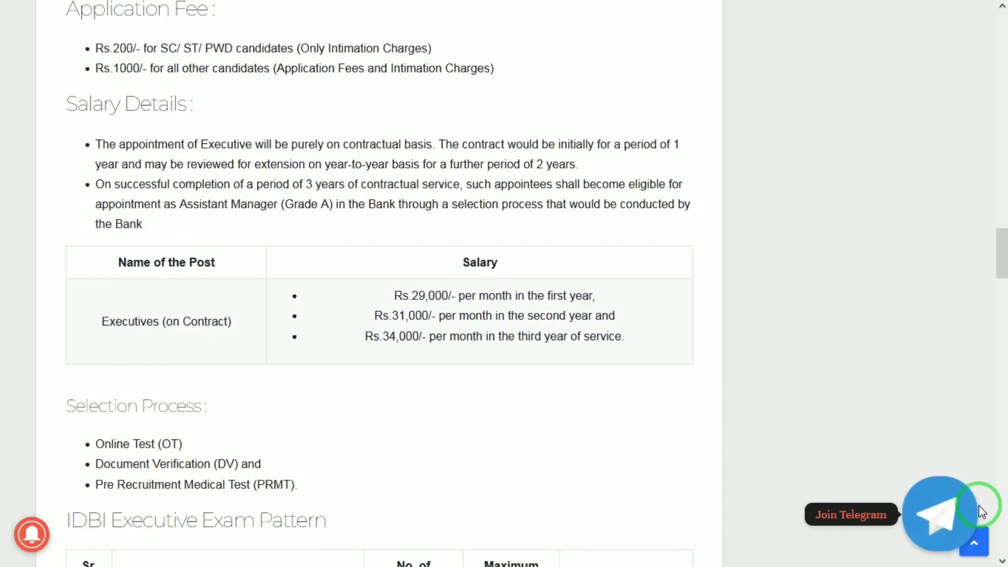
{"action": "scroll", "coordinate": [981, 512], "scroll_direction": "down", "scroll_amount": 1}
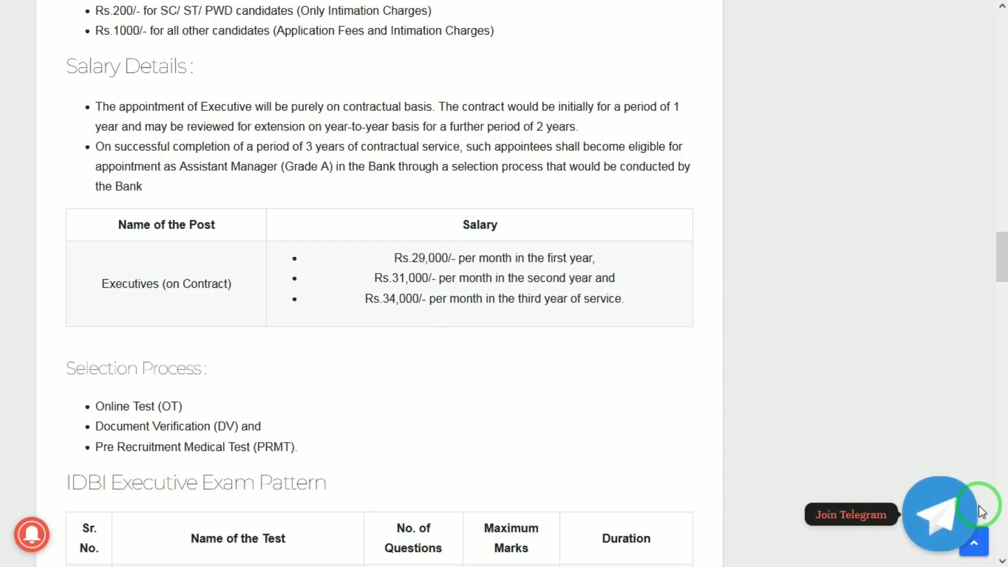
{"action": "scroll", "coordinate": [982, 512], "scroll_direction": "down", "scroll_amount": 1}
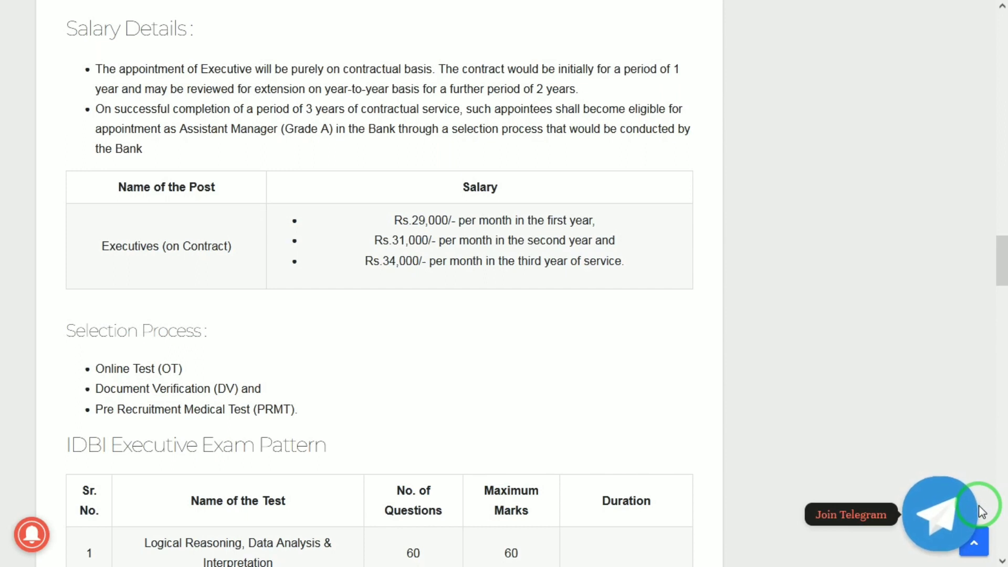
{"action": "scroll", "coordinate": [982, 512], "scroll_direction": "down", "scroll_amount": 1}
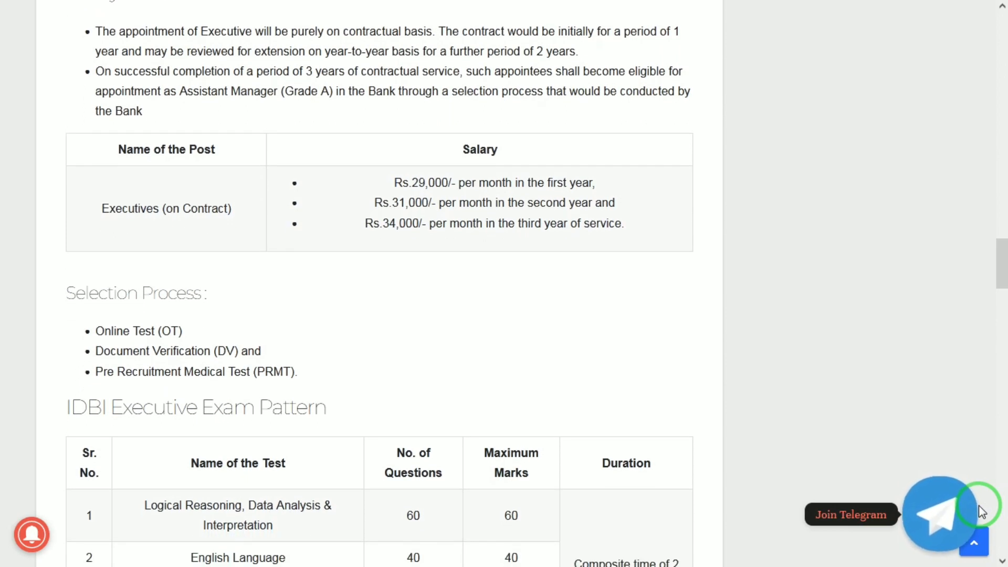
{"action": "scroll", "coordinate": [982, 512], "scroll_direction": "down", "scroll_amount": 4}
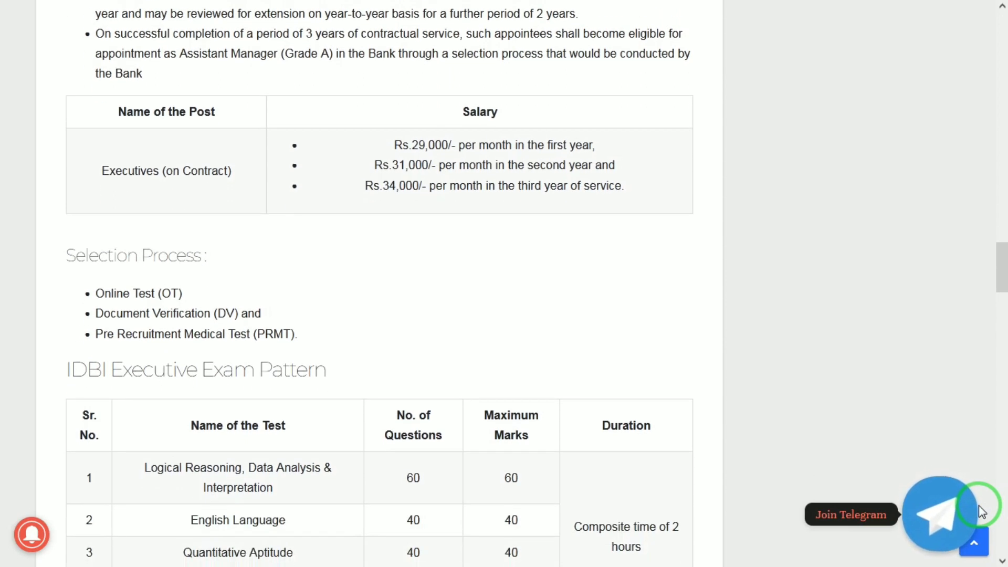
{"action": "scroll", "coordinate": [981, 512], "scroll_direction": "down", "scroll_amount": 1}
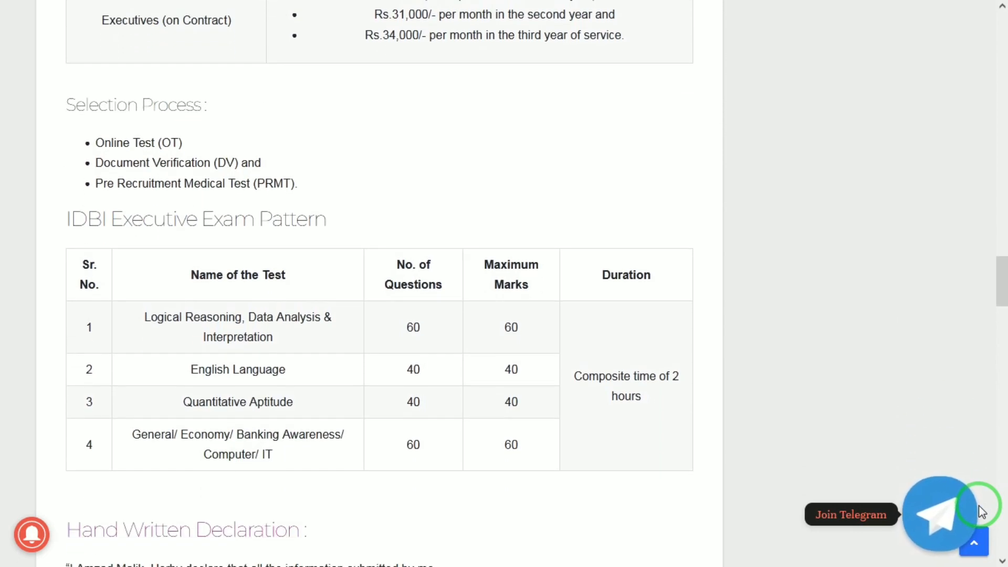
{"action": "scroll", "coordinate": [981, 512], "scroll_direction": "down", "scroll_amount": 1}
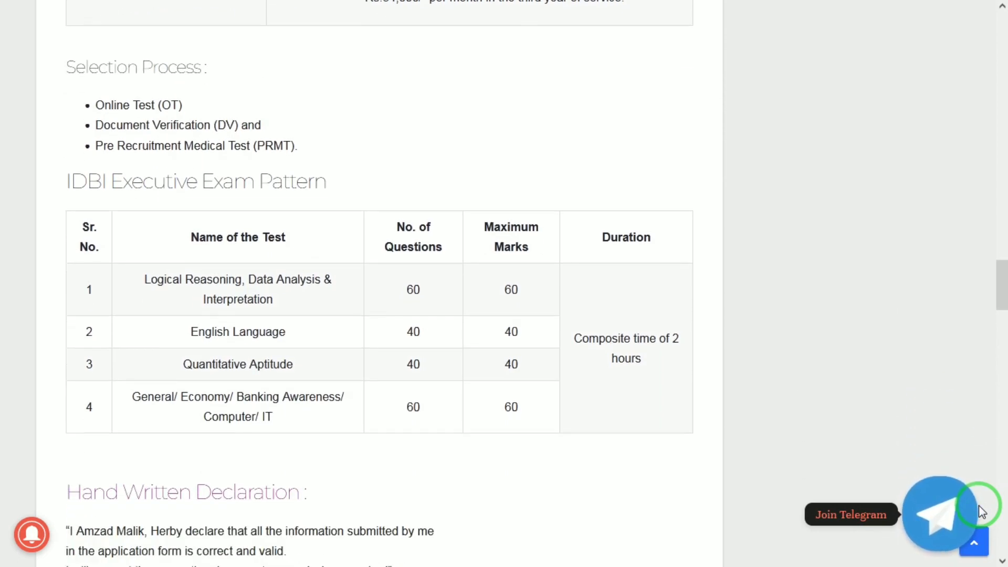
{"action": "scroll", "coordinate": [982, 512], "scroll_direction": "down", "scroll_amount": 1}
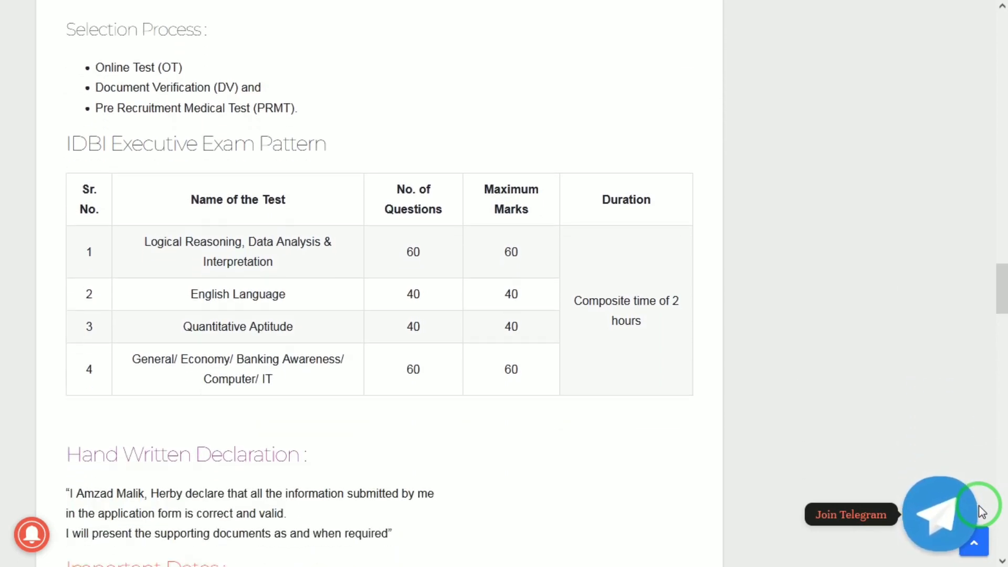
{"action": "scroll", "coordinate": [981, 512], "scroll_direction": "up", "scroll_amount": 1}
{"action": "scroll", "coordinate": [981, 512], "scroll_direction": "up", "scroll_amount": 2}
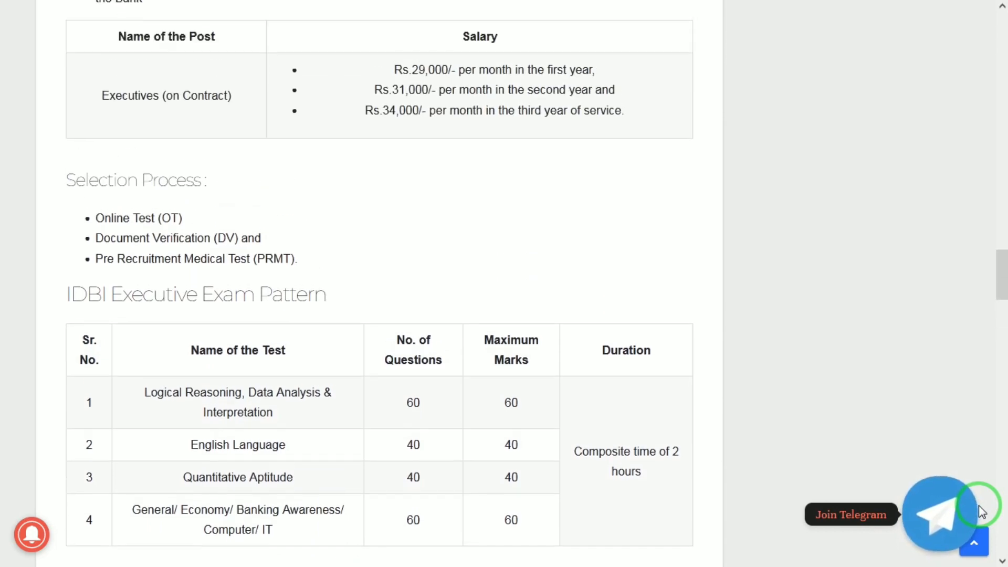
- Open the IDBI new candidate registration form and click into the first and last name fields
{"action": "mouse_move", "coordinate": [610, 5]}
{"action": "left_click", "coordinate": [483, 16]}
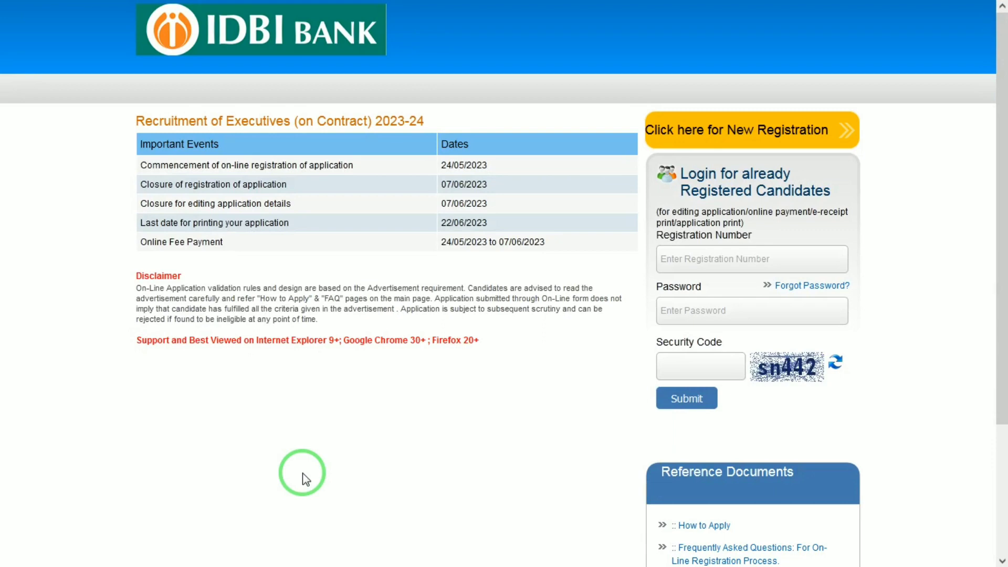
{"action": "left_click", "coordinate": [723, 141]}
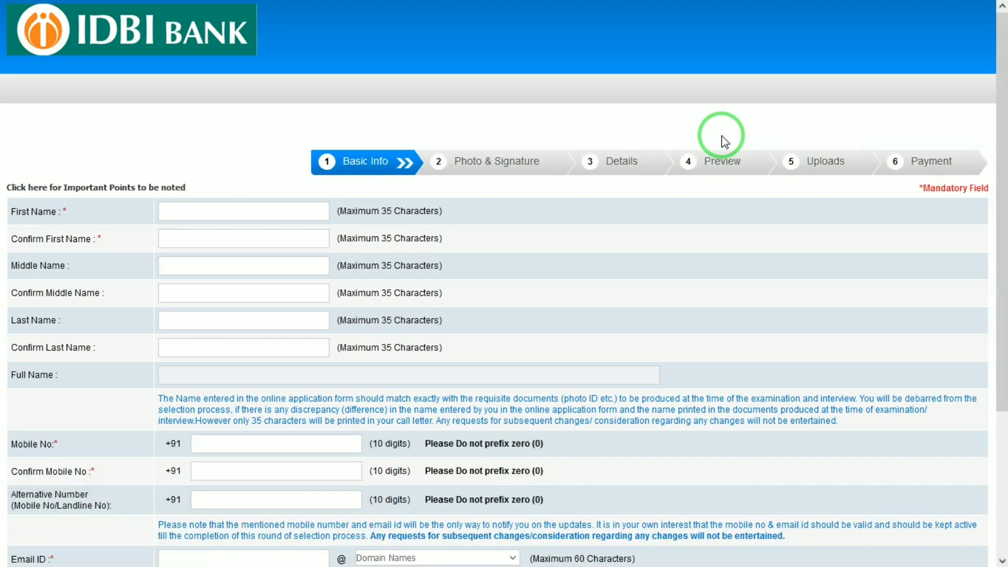
{"action": "left_click", "coordinate": [198, 265]}
{"action": "left_click", "coordinate": [187, 209]}
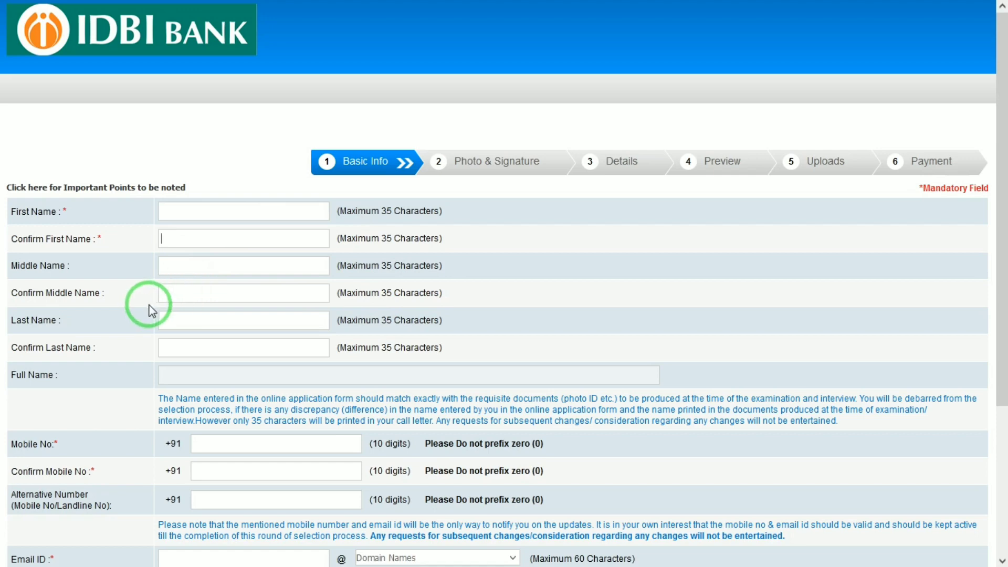
{"action": "left_click", "coordinate": [186, 316]}
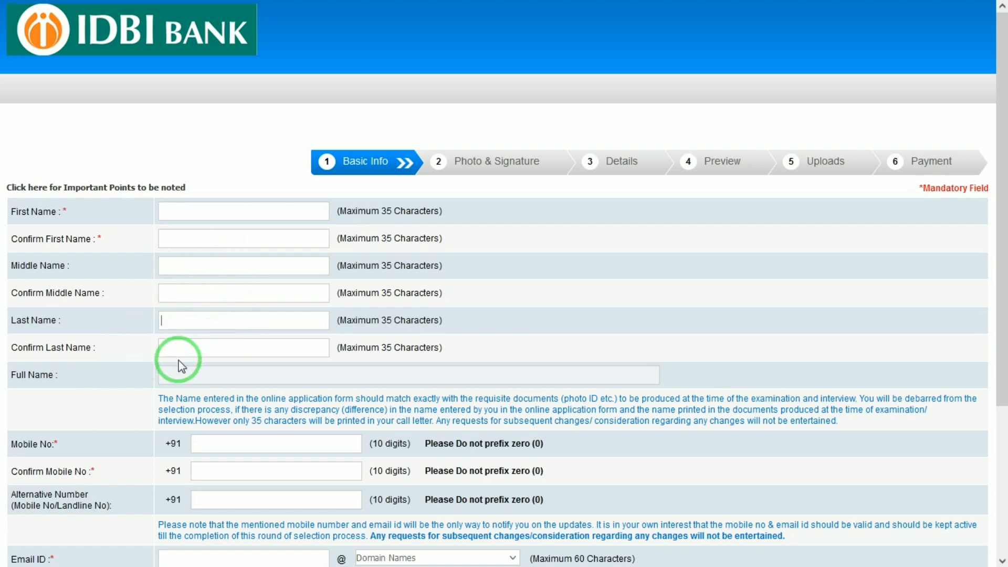
- Click into the mobile and confirm mobile fields, then choose gmail.com as the email domain
{"action": "left_click_drag", "start_coordinate": [996, 218], "coordinate": [970, 340]}
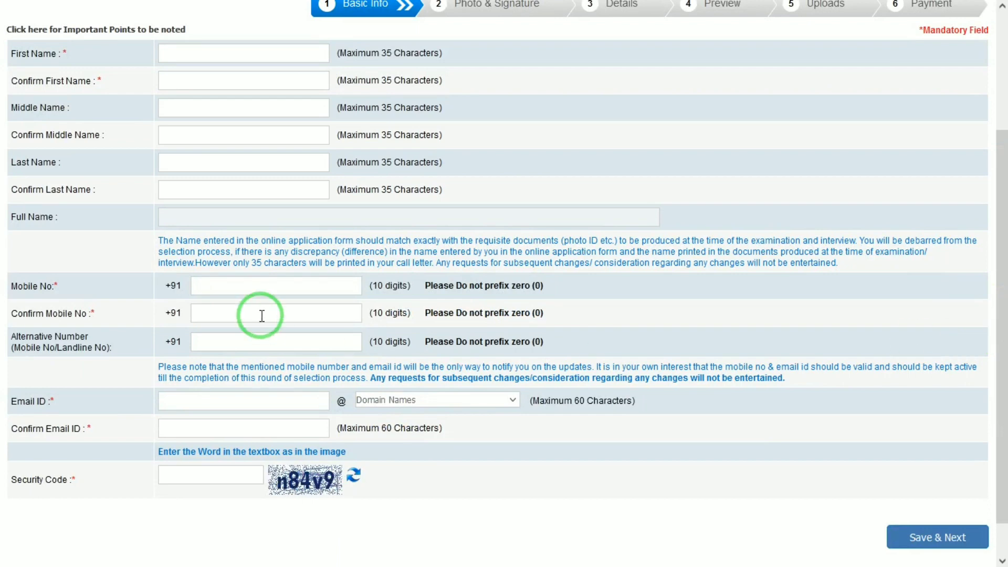
{"action": "left_click", "coordinate": [250, 286]}
{"action": "left_click", "coordinate": [224, 319]}
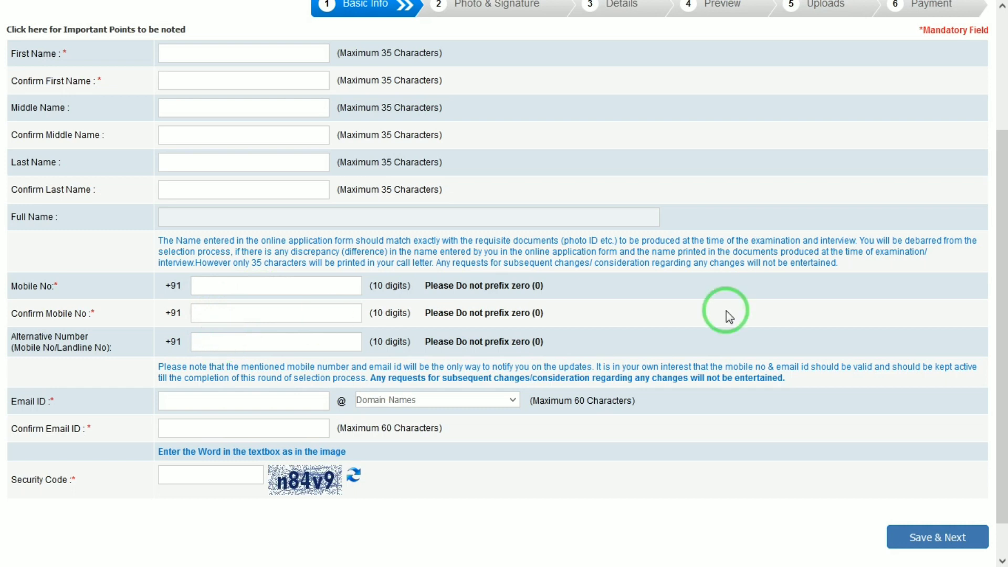
{"action": "left_click_drag", "start_coordinate": [1001, 315], "coordinate": [1002, 357]}
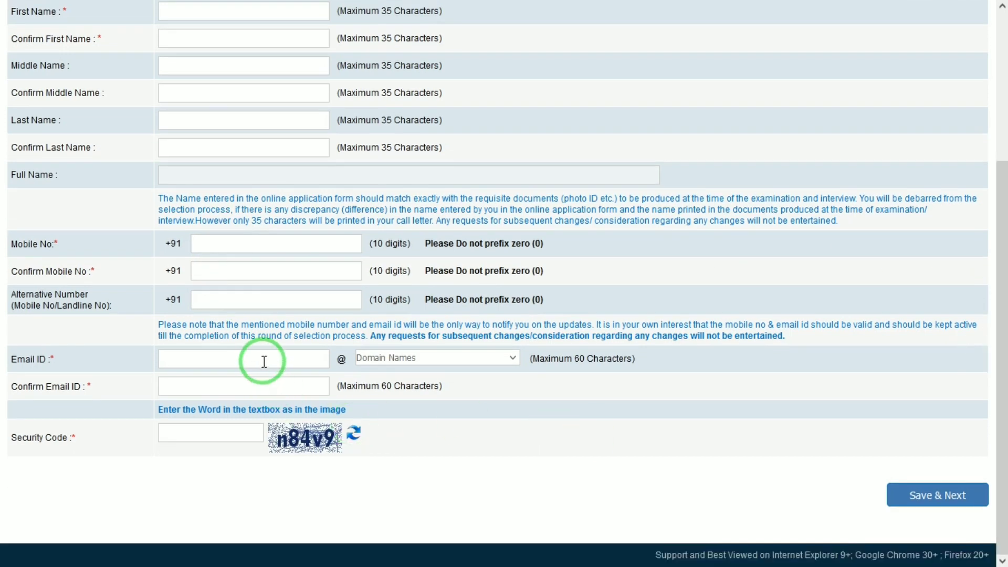
{"action": "left_click", "coordinate": [390, 357]}
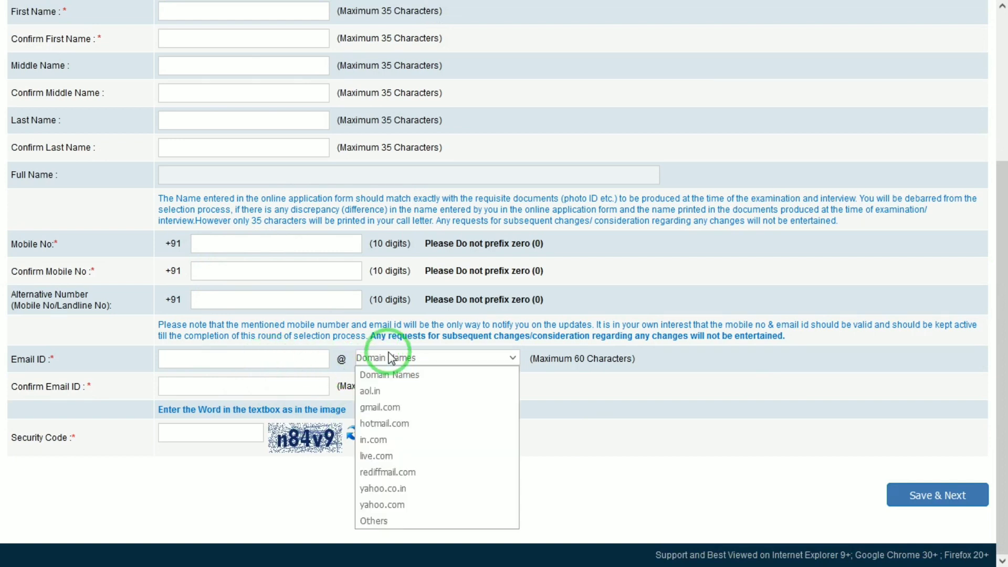
{"action": "key", "text": "g"}
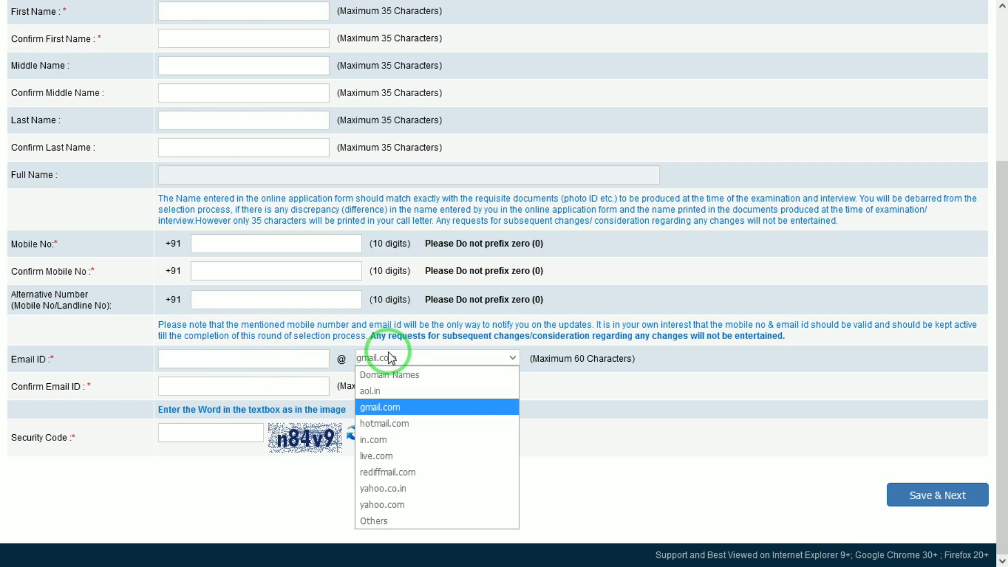
{"action": "key", "text": "Return"}
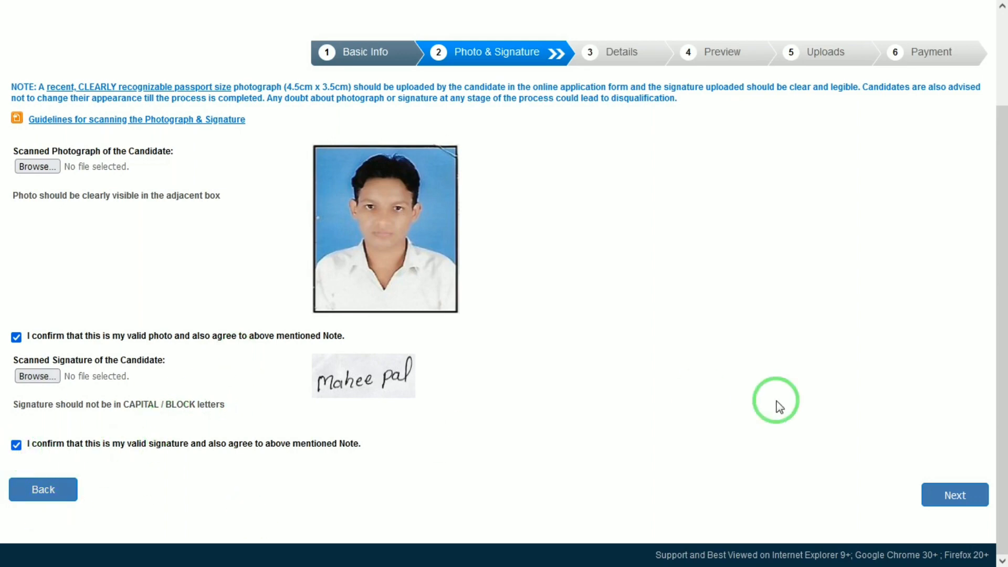
- Set category to SC and answer No to the disability, writing-difficulty and 1984 Riots questions
{"action": "left_click", "coordinate": [953, 498]}
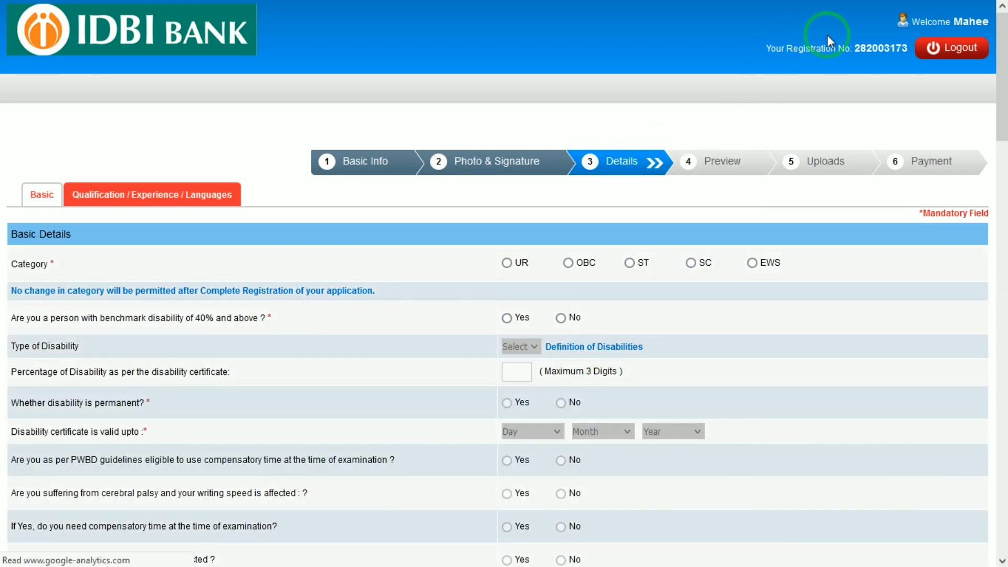
{"action": "scroll", "coordinate": [990, 100], "scroll_direction": "down", "scroll_amount": 4}
{"action": "mouse_move", "coordinate": [541, 6]}
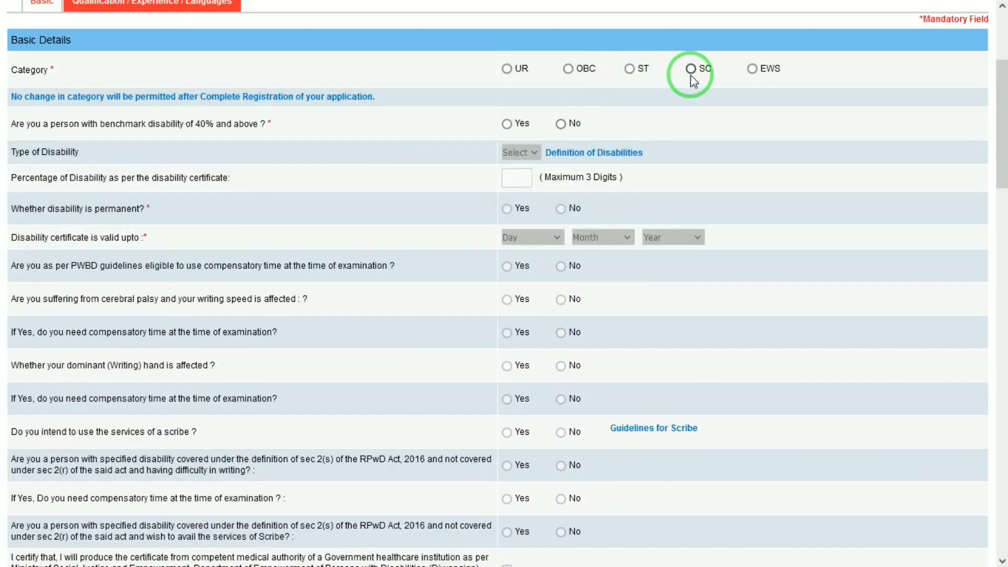
{"action": "left_click", "coordinate": [690, 70]}
{"action": "left_click", "coordinate": [624, 352]}
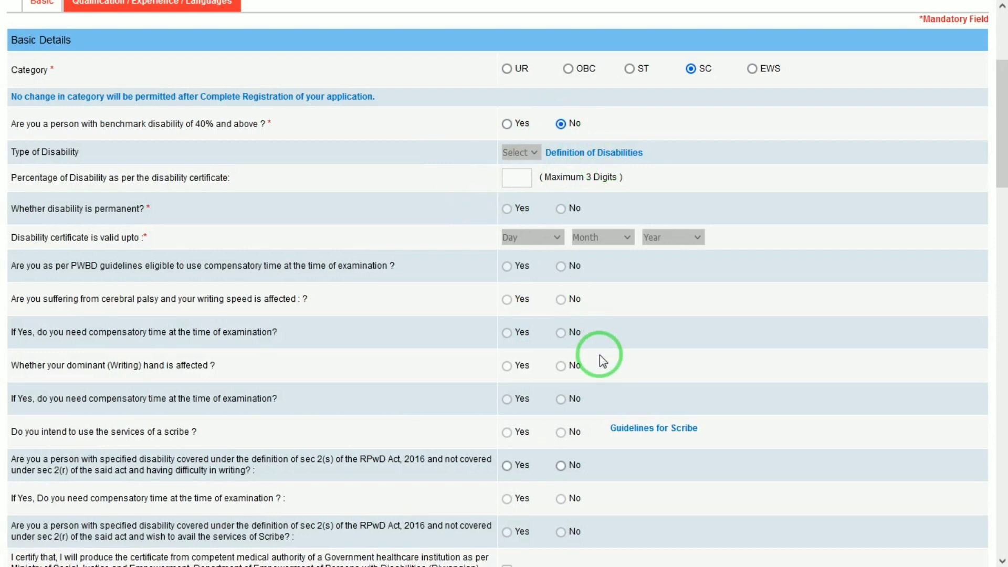
{"action": "left_click", "coordinate": [562, 124]}
{"action": "key", "text": "Tab"}
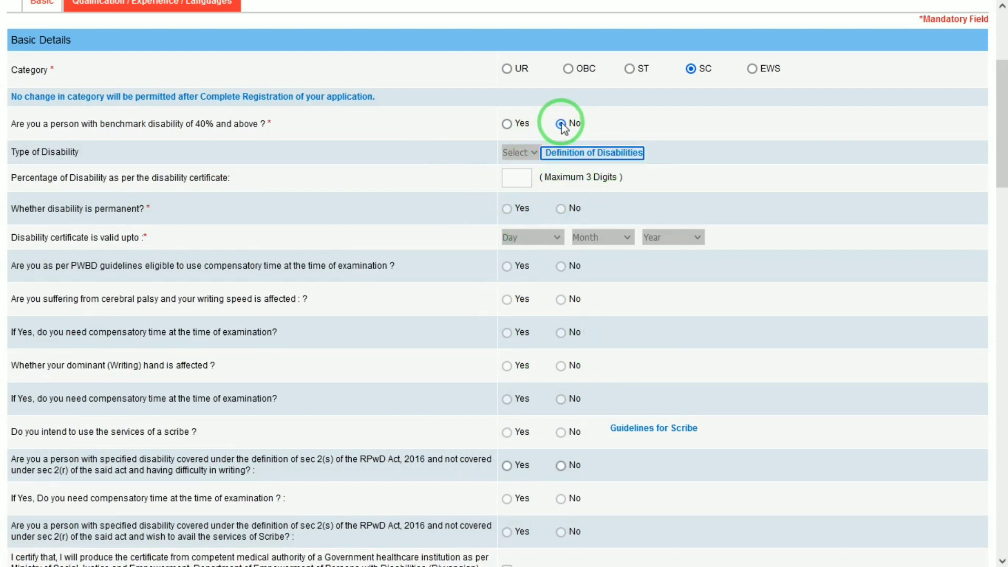
{"action": "key", "text": "Tab"}
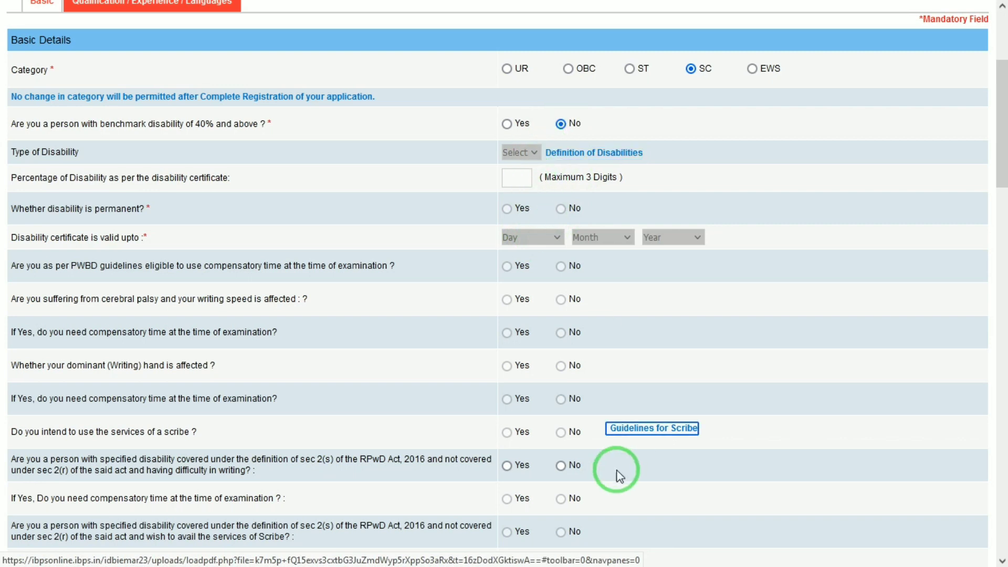
{"action": "left_click", "coordinate": [559, 436]}
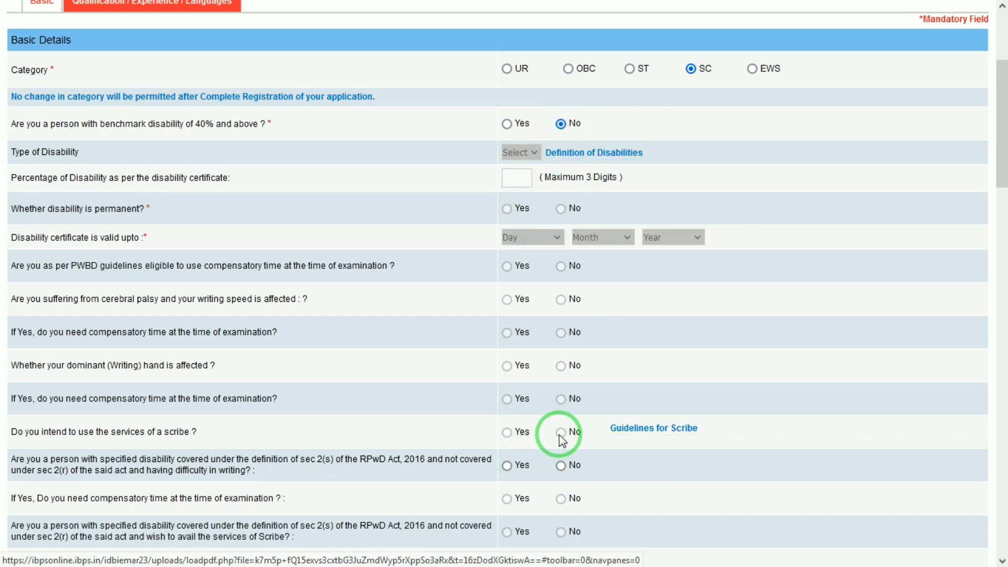
{"action": "left_click", "coordinate": [560, 466]}
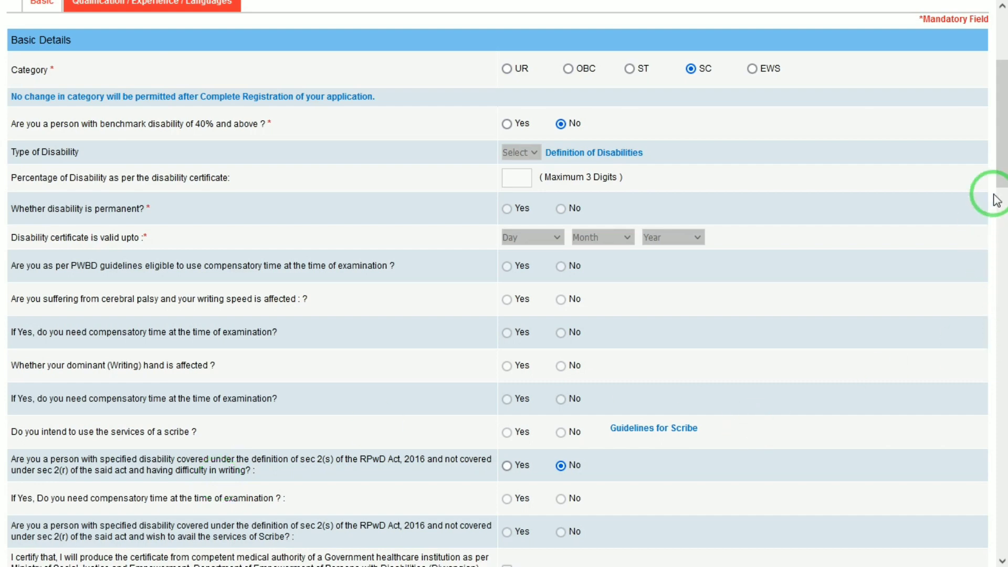
{"action": "left_click_drag", "start_coordinate": [1000, 163], "coordinate": [1001, 241]}
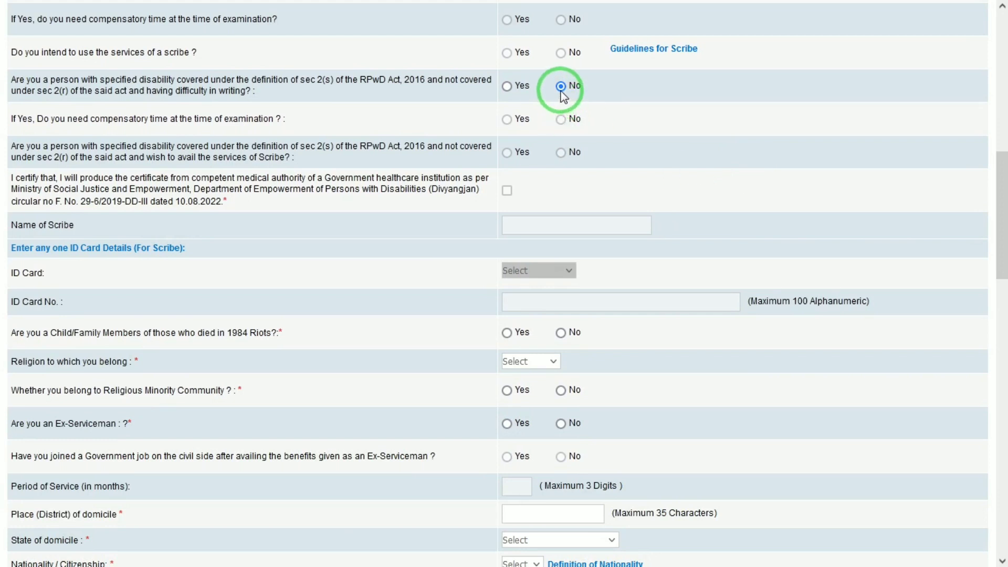
{"action": "left_click", "coordinate": [562, 333]}
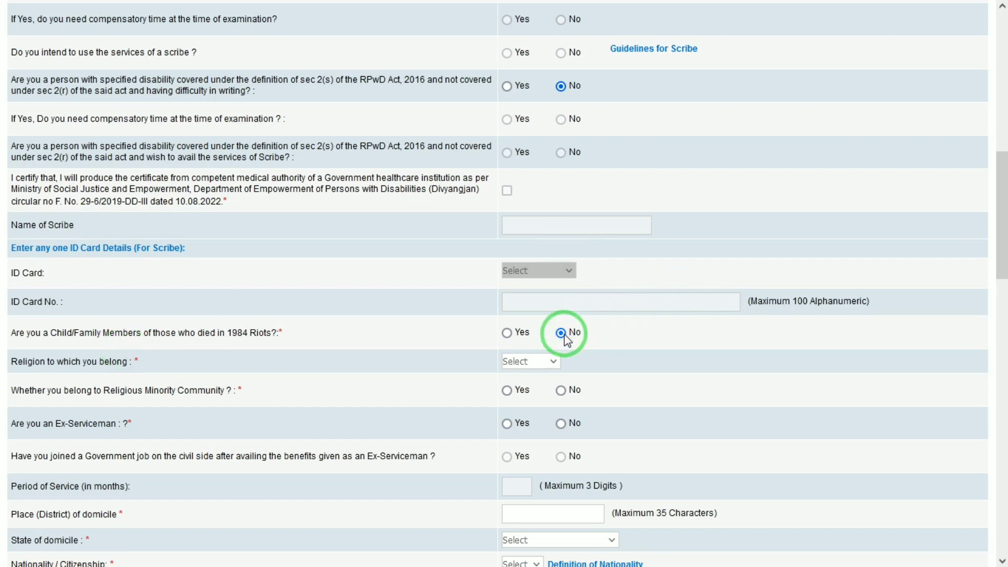
- Set religion Hindu, domicile mathura in UTTAR PRADESH, nationality Indian, and No on adverse report
{"action": "left_click", "coordinate": [532, 362]}
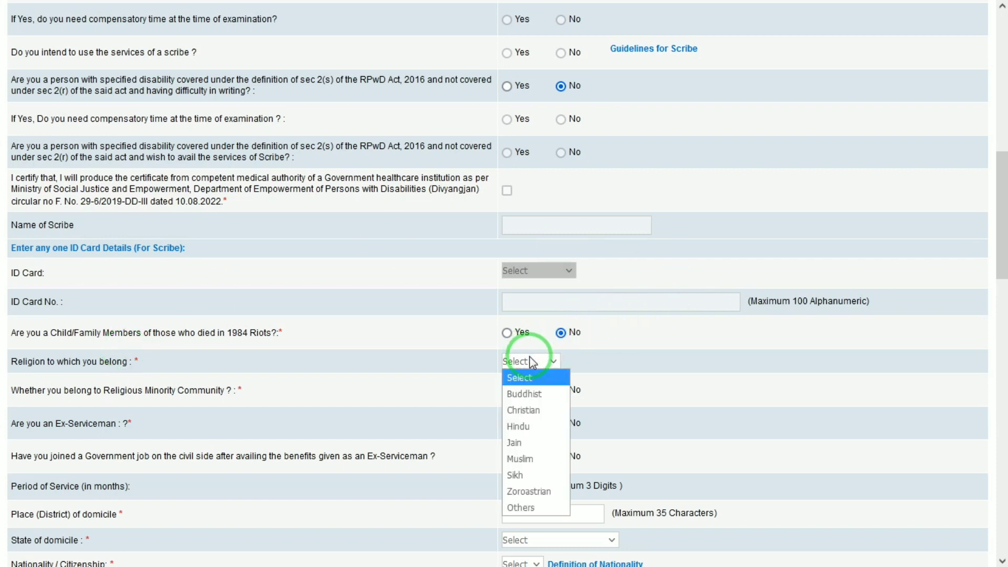
{"action": "left_click", "coordinate": [528, 427]}
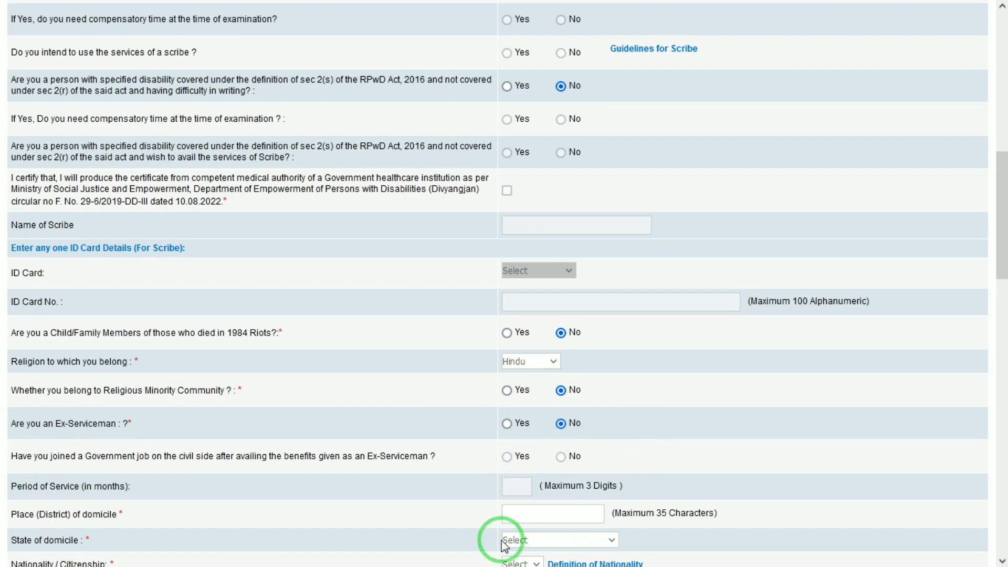
{"action": "left_click_drag", "start_coordinate": [1000, 223], "coordinate": [1000, 282]}
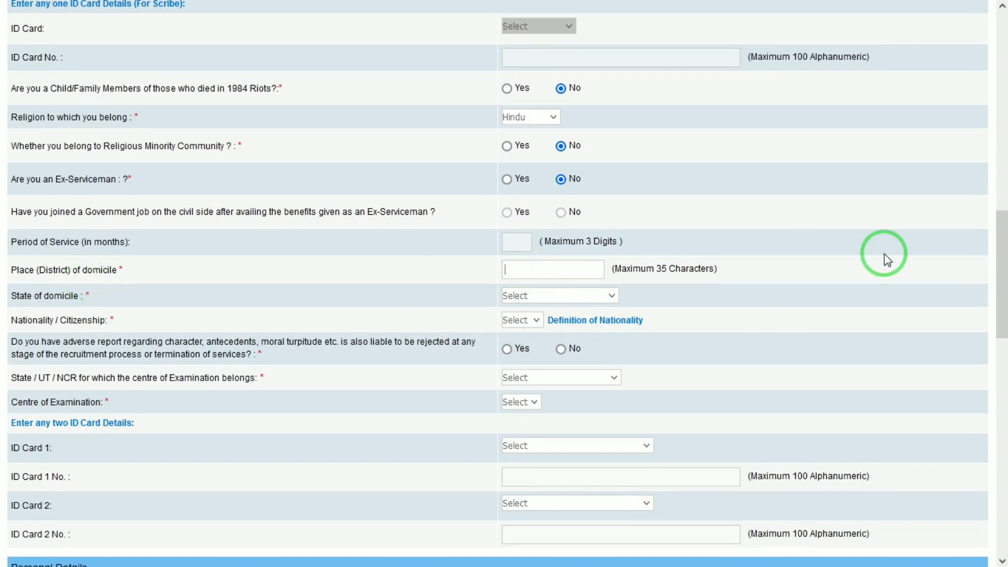
{"action": "type", "text": "mathura"}
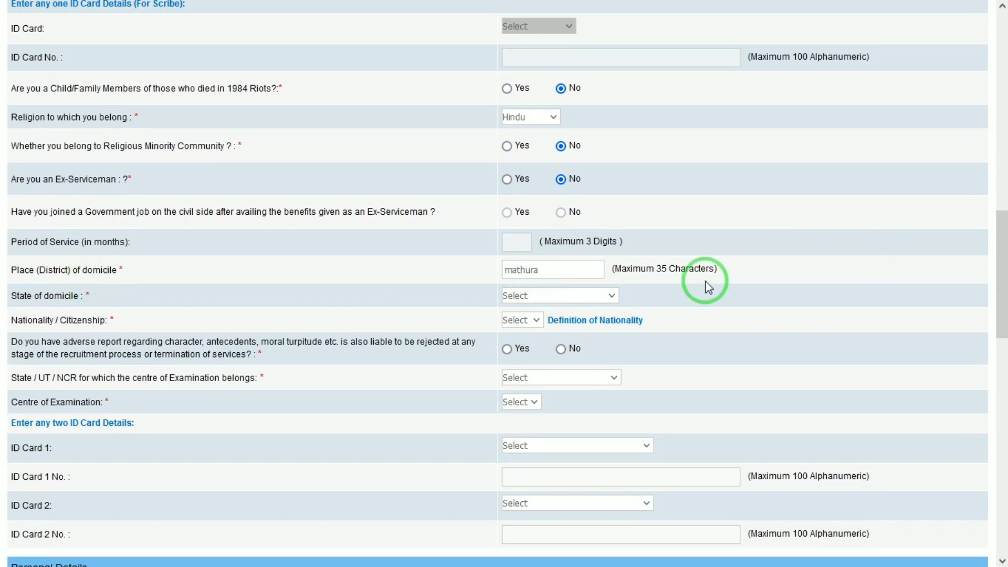
{"action": "left_click", "coordinate": [600, 296]}
{"action": "key", "text": "u"}
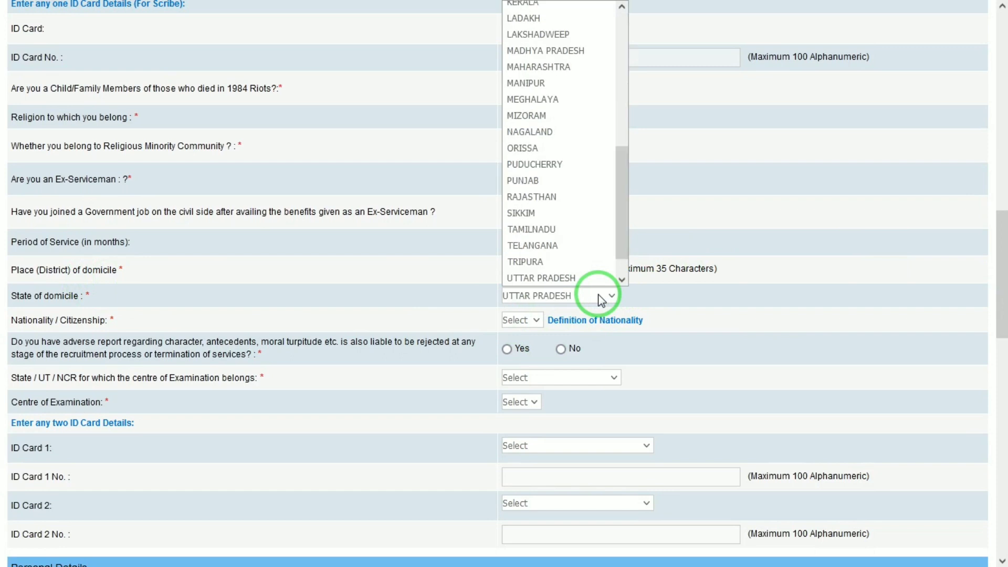
{"action": "key", "text": "Return"}
{"action": "left_click", "coordinate": [529, 321]}
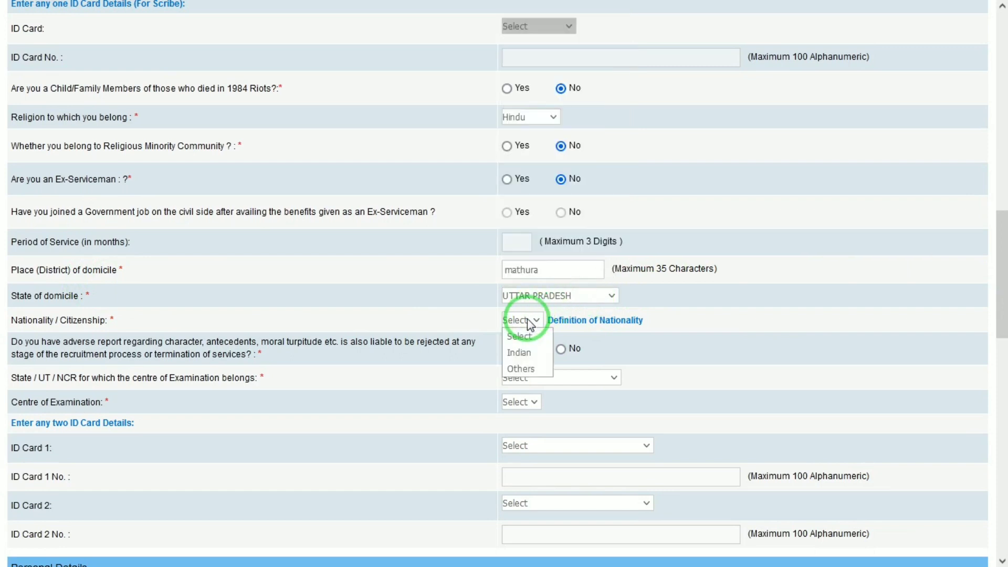
{"action": "key", "text": "i"}
{"action": "key", "text": "Return"}
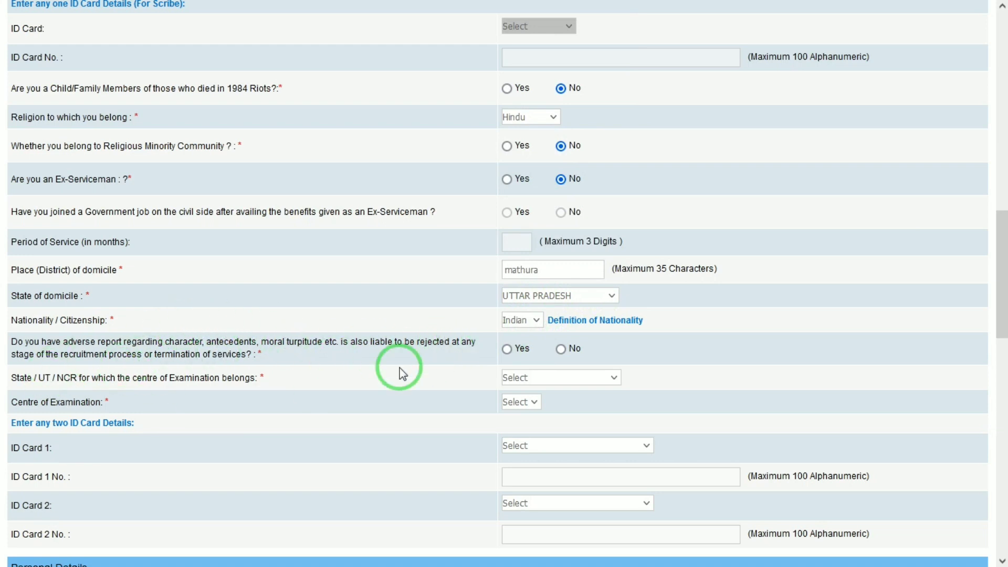
{"action": "left_click", "coordinate": [573, 351]}
{"action": "left_click_drag", "start_coordinate": [1004, 257], "coordinate": [1004, 310]}
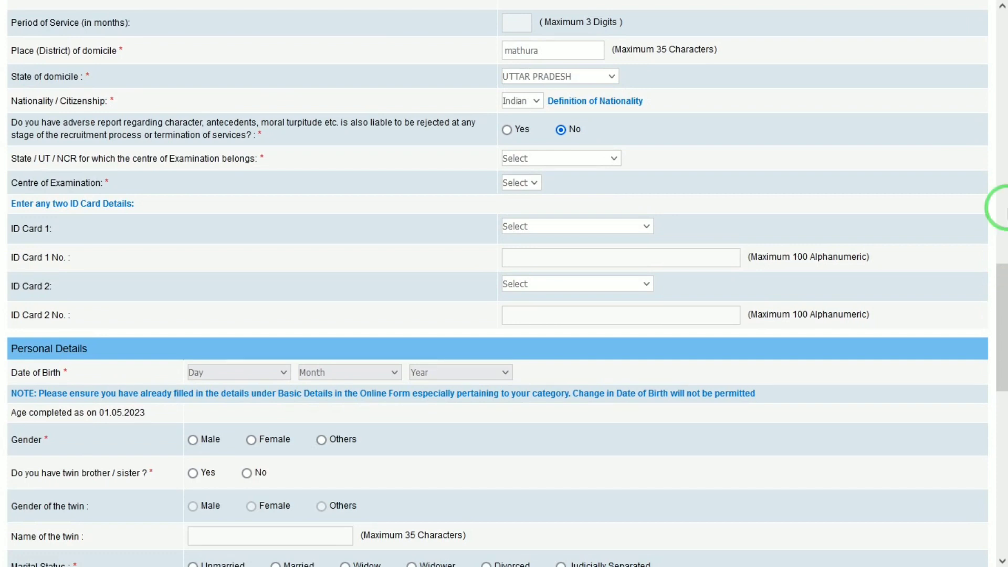
- Choose Uttar Pradesh and Agra as the examination centre
{"action": "left_click", "coordinate": [535, 161]}
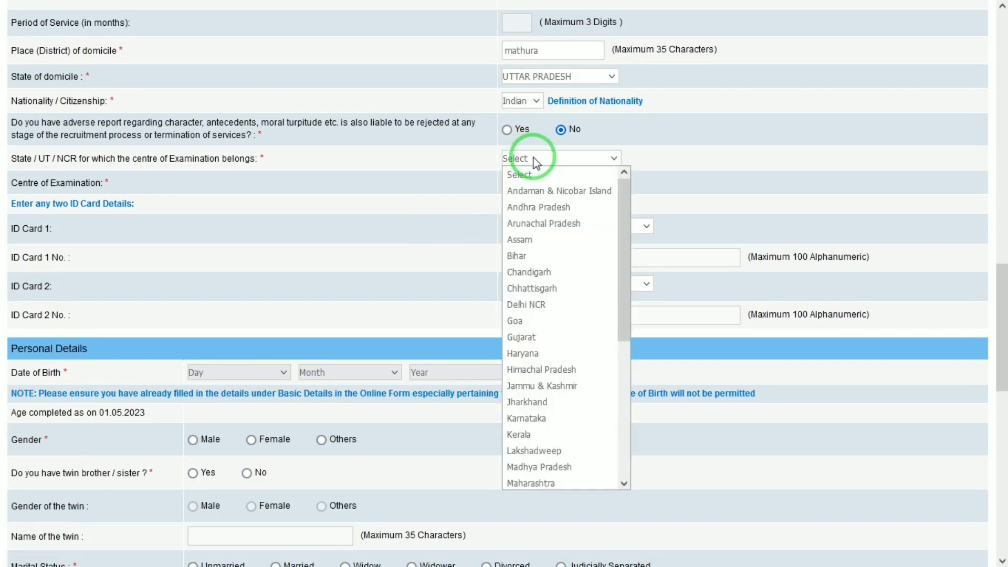
{"action": "key", "text": "u"}
{"action": "left_click", "coordinate": [536, 161]}
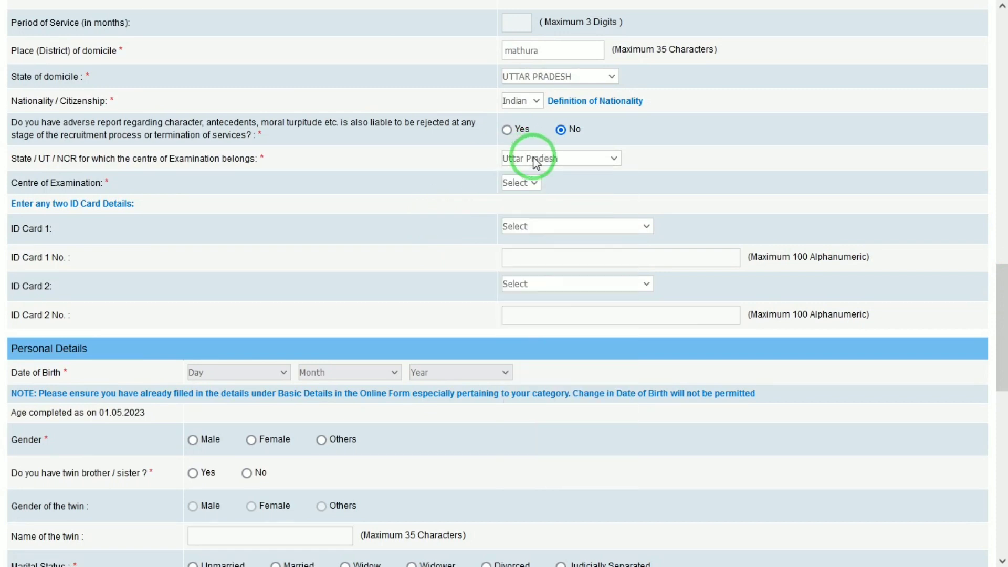
{"action": "left_click", "coordinate": [520, 182]}
{"action": "key", "text": "Escape"}
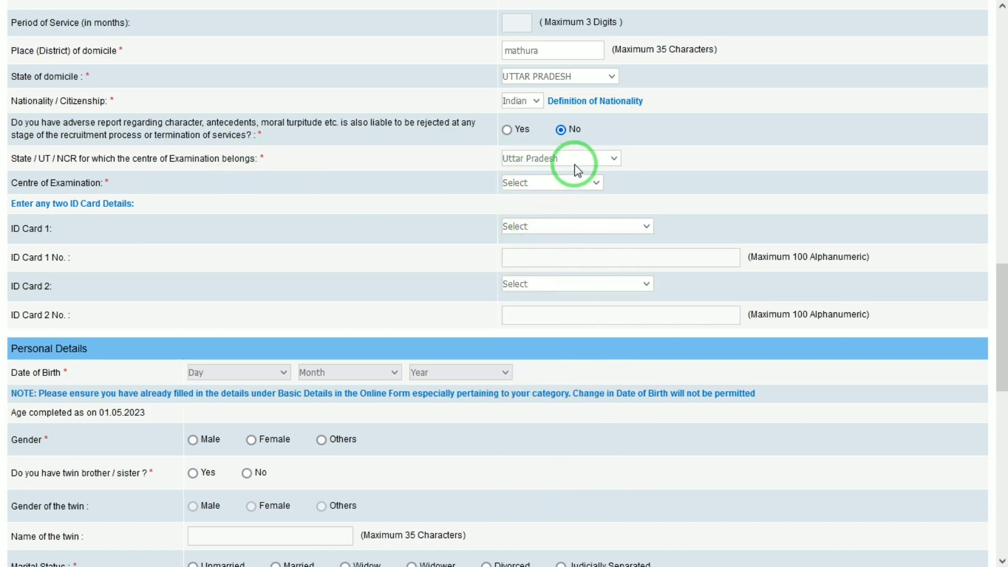
{"action": "left_click", "coordinate": [572, 184]}
{"action": "left_click", "coordinate": [571, 214]}
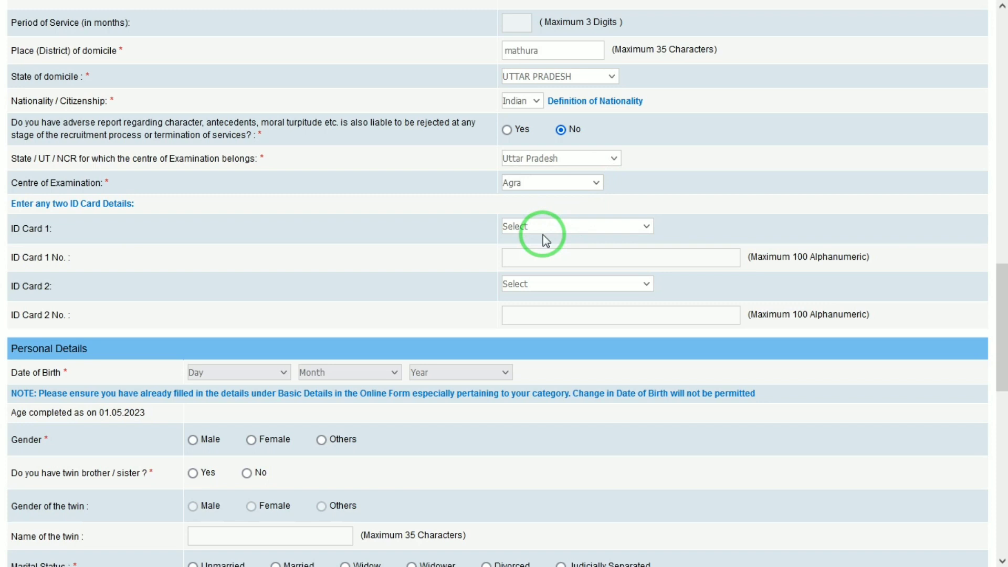
- Set ID Card 1 to E-Aadhar card and ID Card 2 to Aadhar
{"action": "left_click", "coordinate": [536, 230]}
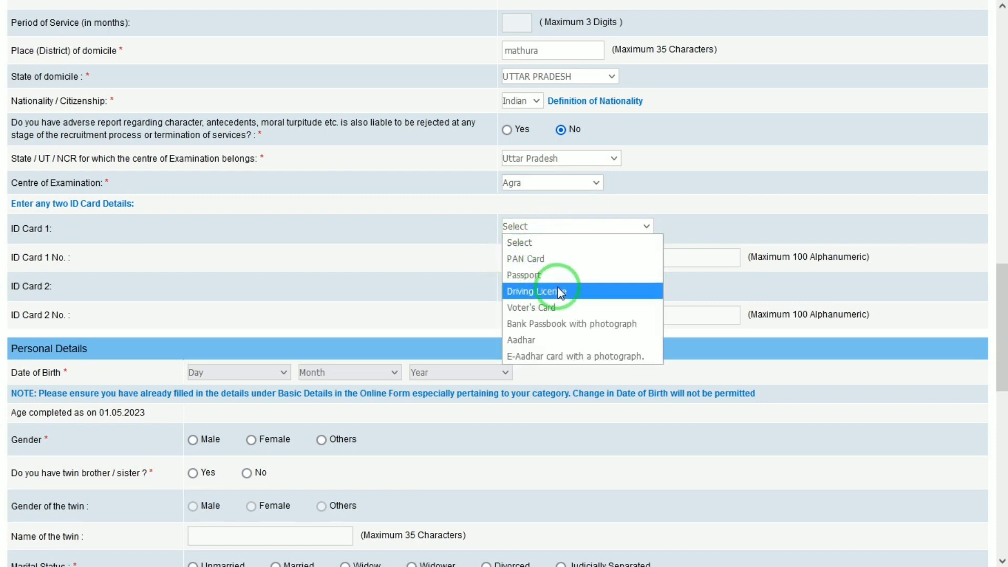
{"action": "left_click", "coordinate": [536, 357]}
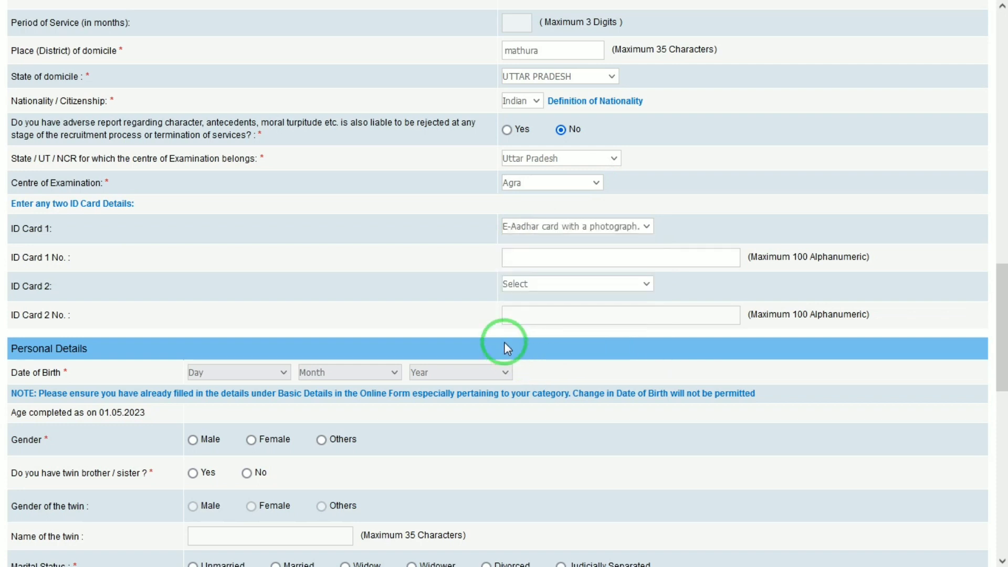
{"action": "left_click", "coordinate": [551, 229]}
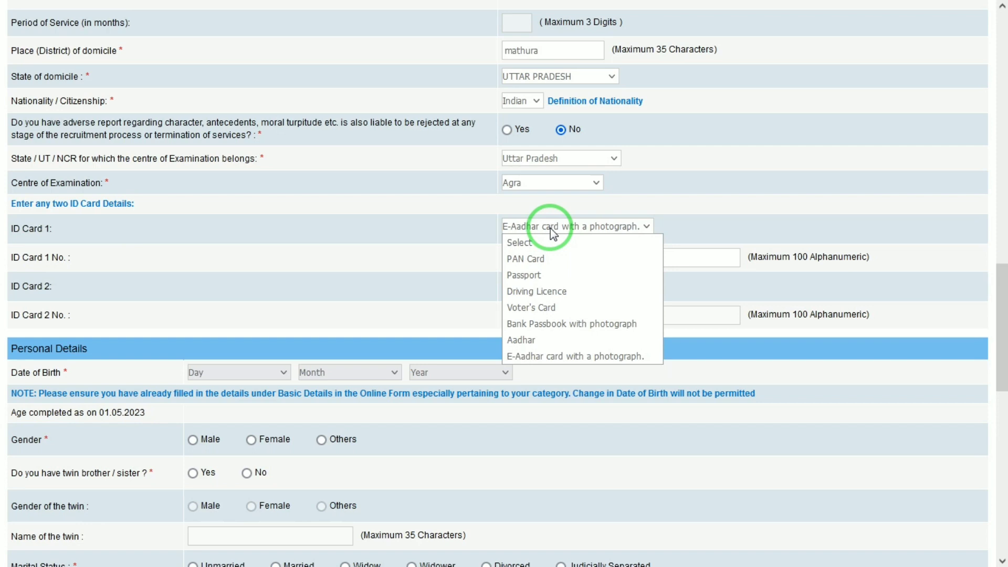
{"action": "left_click", "coordinate": [550, 228]}
{"action": "left_click", "coordinate": [541, 256]}
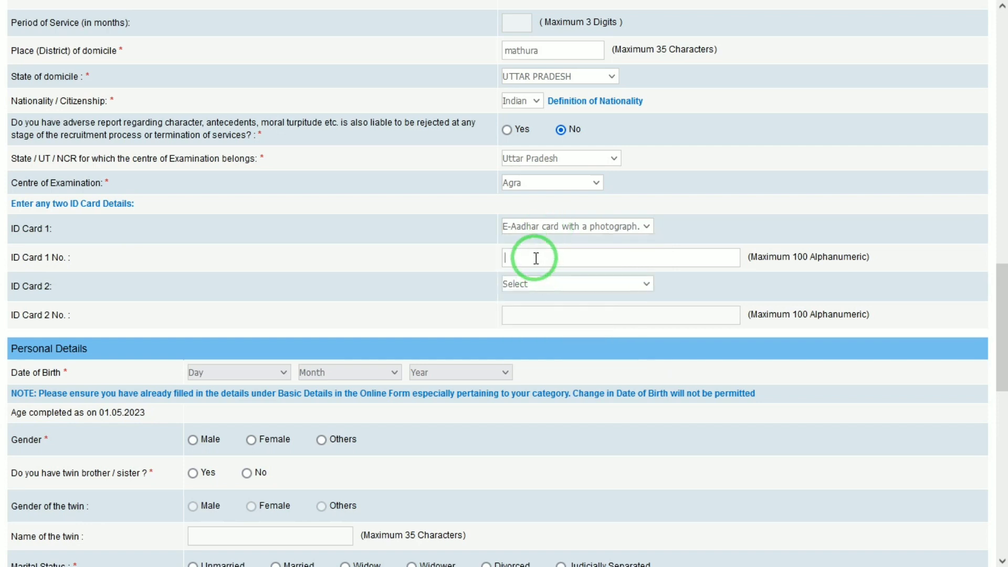
{"action": "left_click", "coordinate": [547, 284]}
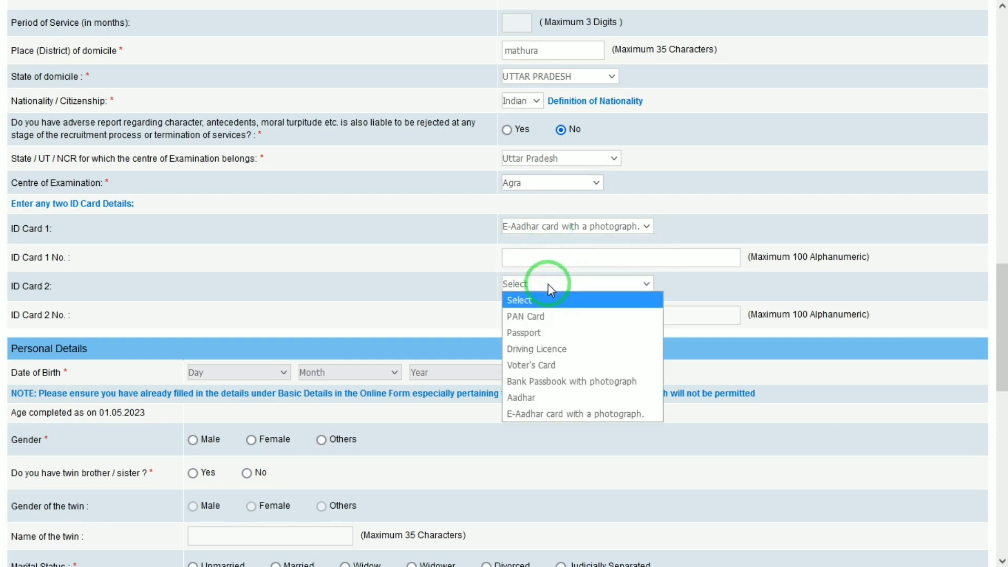
{"action": "left_click", "coordinate": [531, 396]}
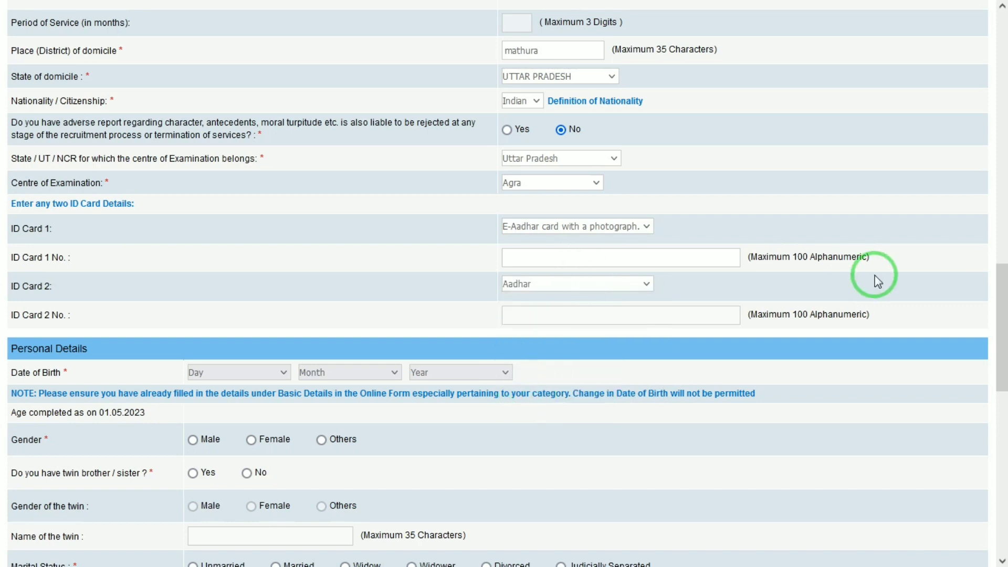
{"action": "left_click_drag", "start_coordinate": [1001, 286], "coordinate": [996, 306]}
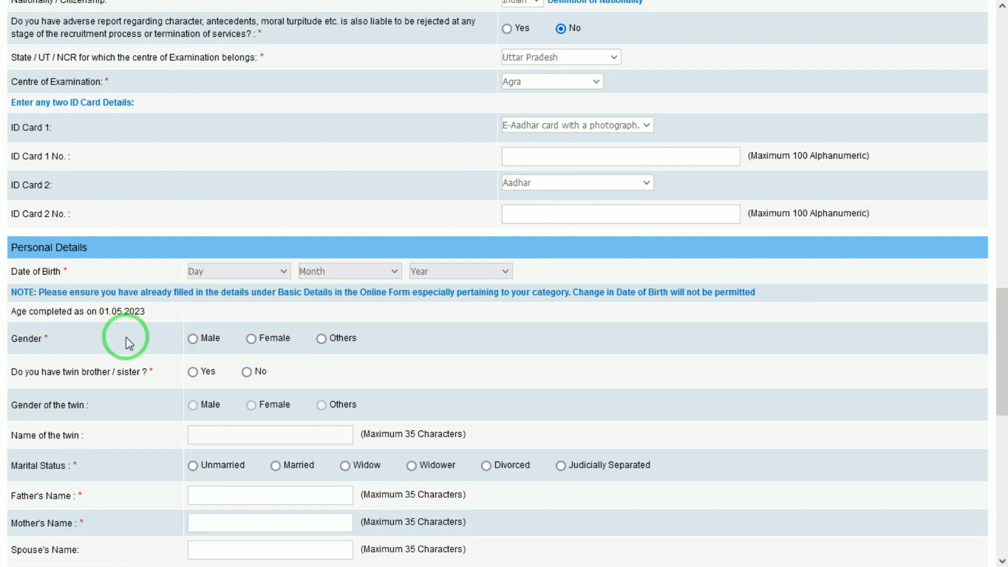
- Enter date of birth 01 January 2000, gender Male, no twin, and marital status Unmarried
{"action": "left_click", "coordinate": [277, 271]}
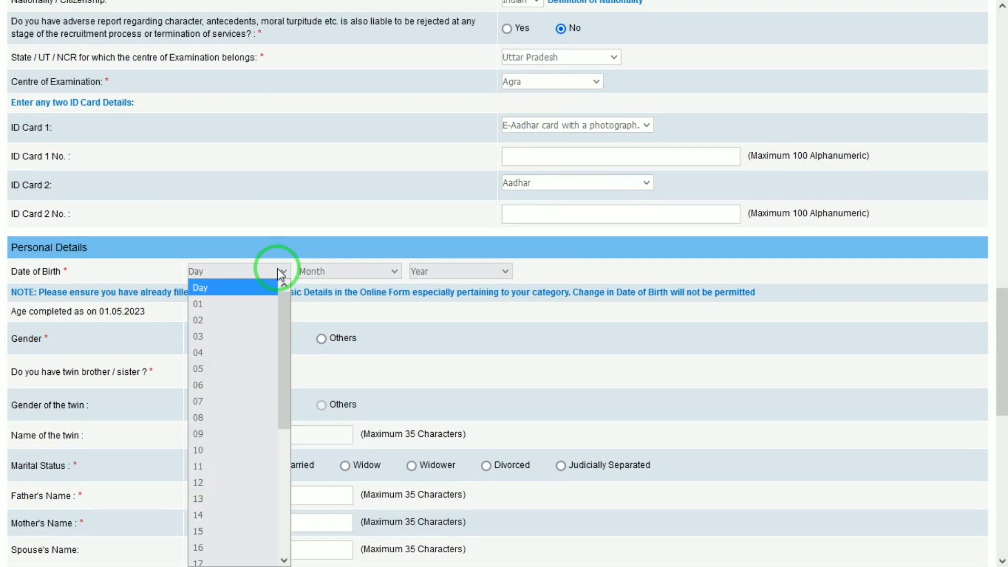
{"action": "key", "text": "Down"}
{"action": "key", "text": "Return"}
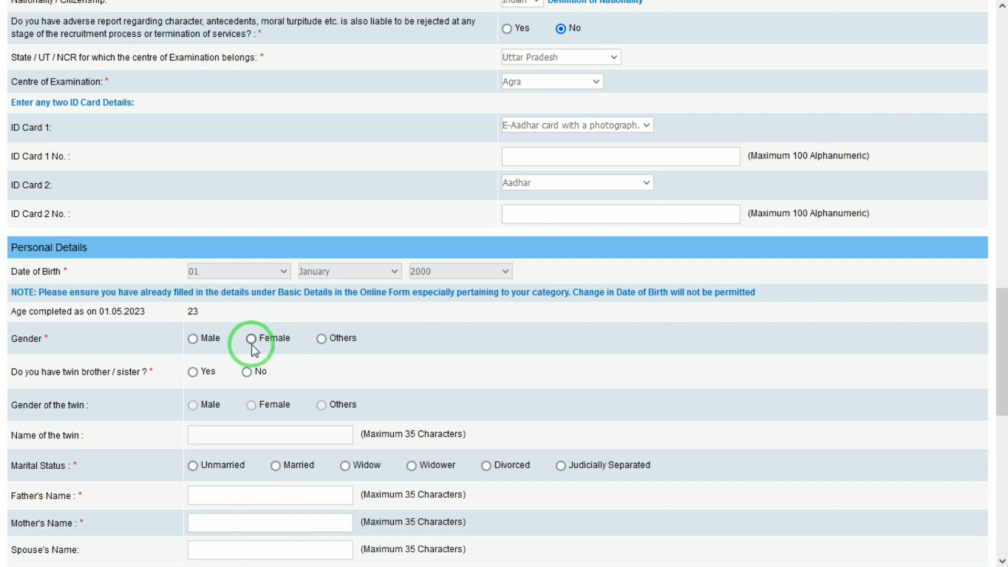
{"action": "left_click", "coordinate": [192, 338]}
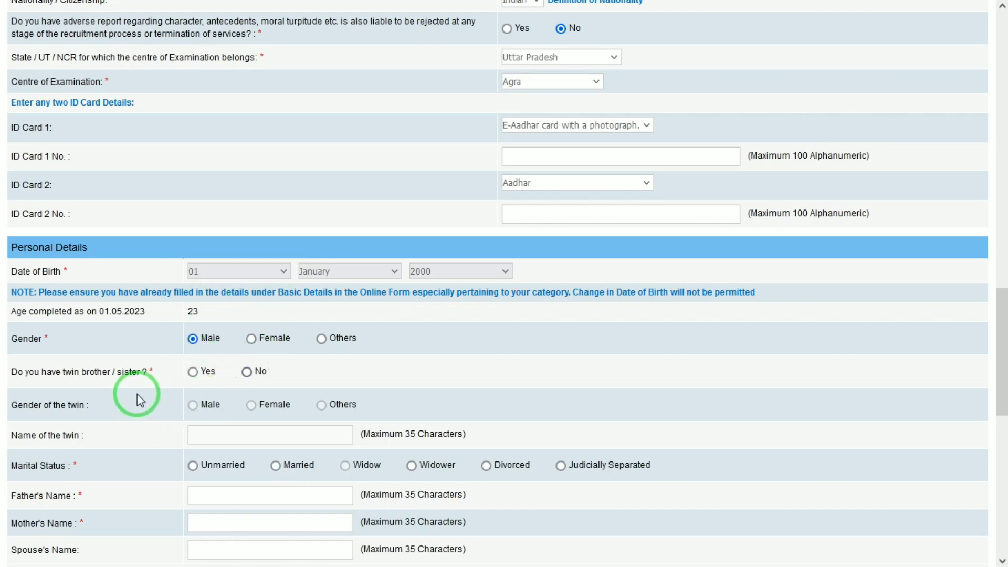
{"action": "left_click", "coordinate": [247, 372]}
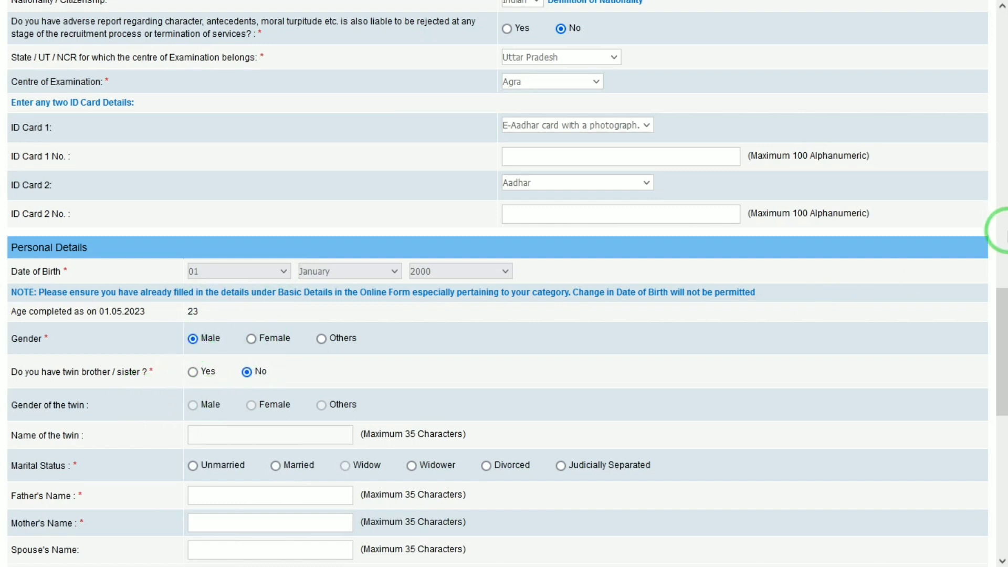
{"action": "left_click_drag", "start_coordinate": [996, 341], "coordinate": [996, 389]}
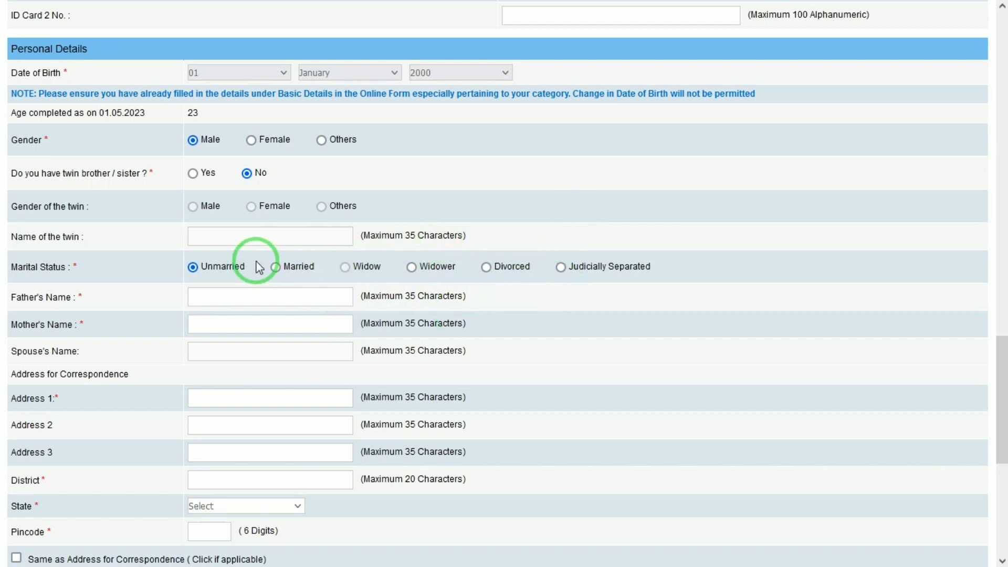
- Enter the father's and mother's names and the correspondence address lines
{"action": "left_click", "coordinate": [248, 297]}
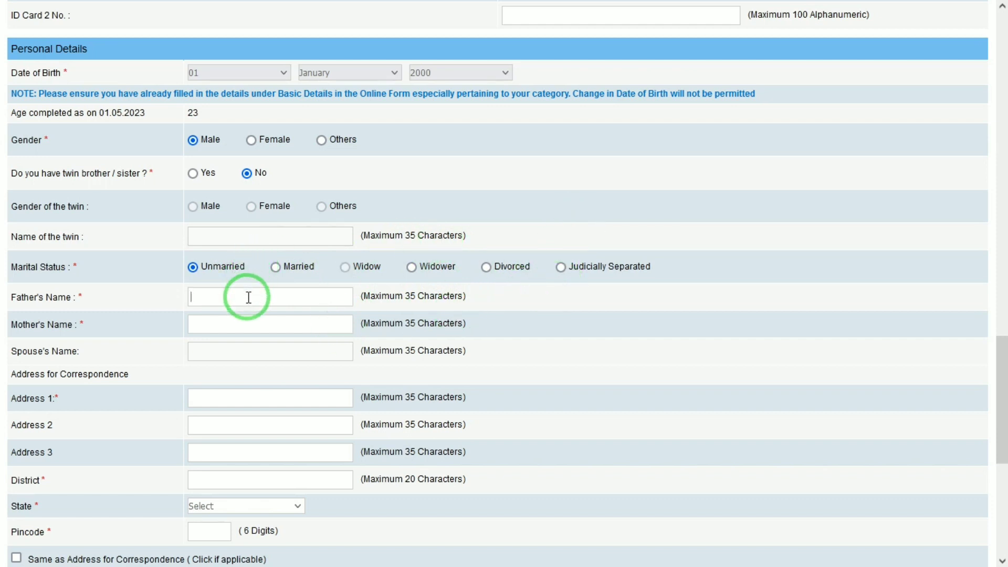
{"action": "scroll", "coordinate": [1000, 420], "scroll_direction": "down", "scroll_amount": 3}
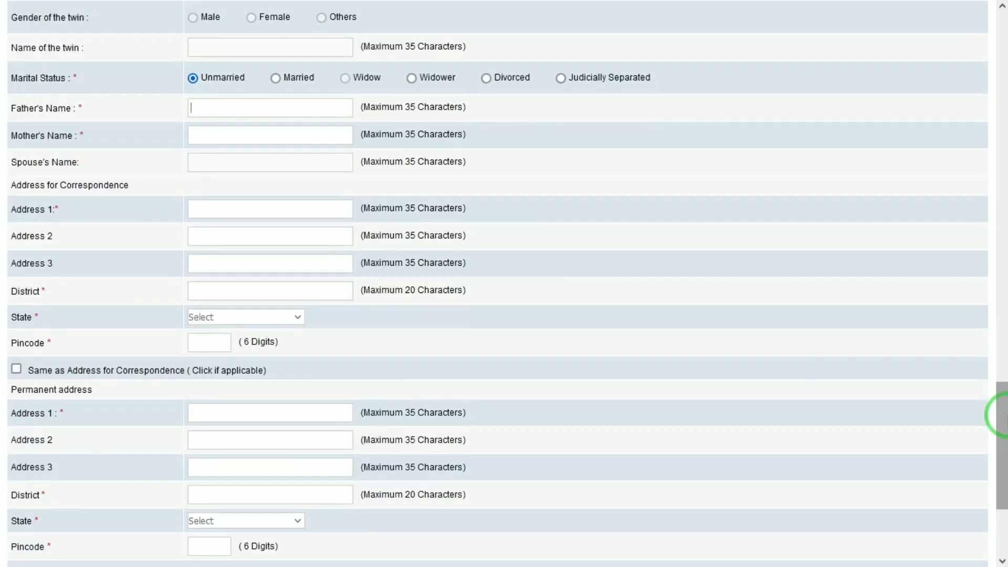
{"action": "key", "text": "Tab"}
{"action": "key", "text": "Tab"}
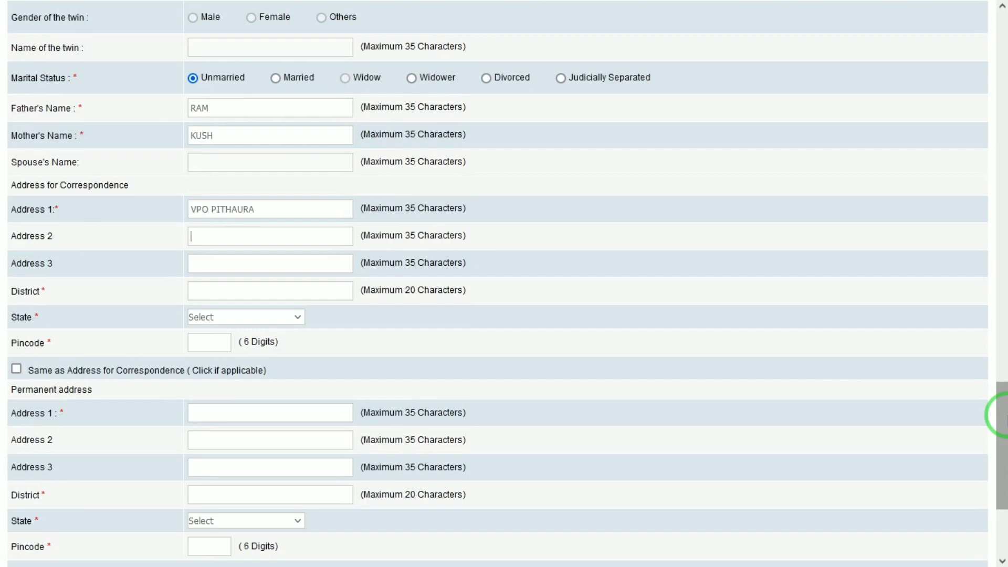
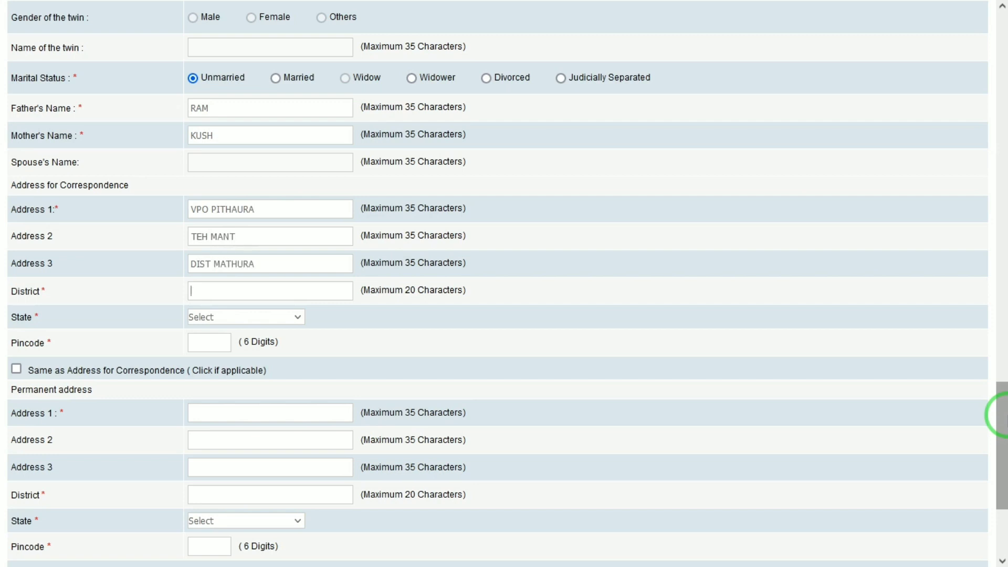
- Set state UTTAR PRADESH and the pincode, and make the permanent address match correspondence
{"action": "key", "text": "Tab"}
{"action": "type", "text": "MATHURA"}
{"action": "key", "text": "Tab"}
{"action": "type", "text": "u"}
{"action": "type", "text": "281205"}
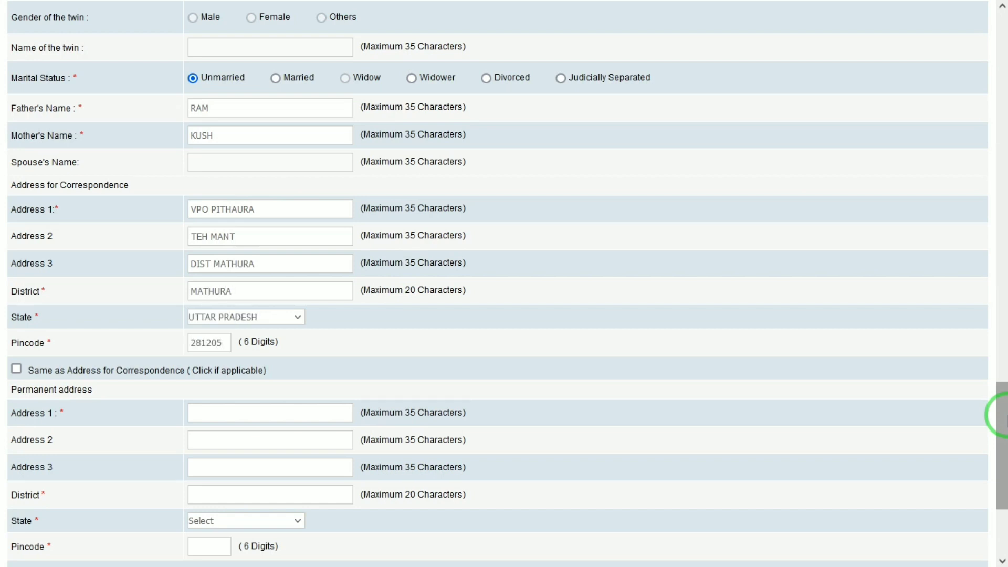
{"action": "key", "text": "Tab"}
{"action": "key", "text": "space"}
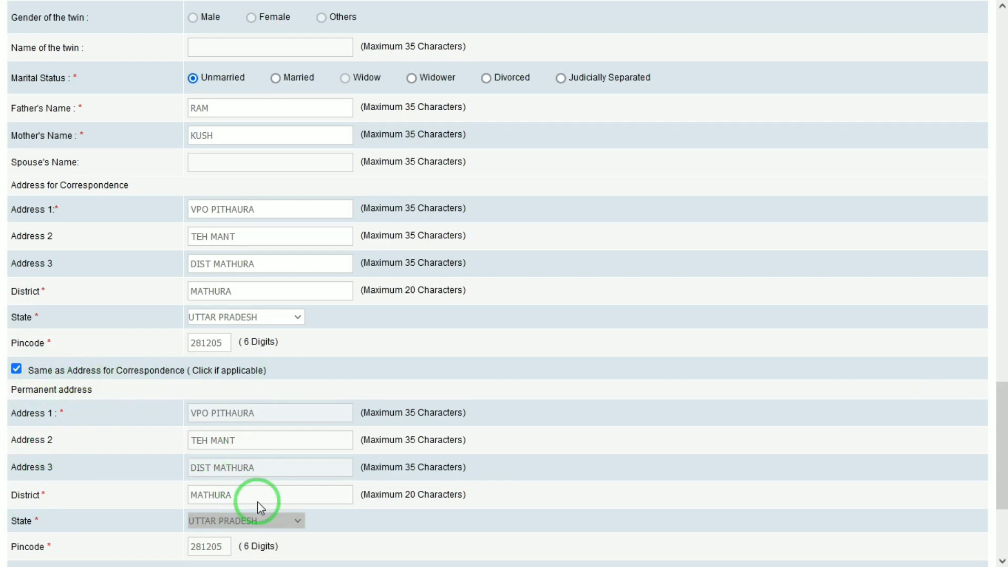
- Validate the details and use the correspondence address for GST invoicing
{"action": "left_click_drag", "start_coordinate": [1000, 424], "coordinate": [968, 517]}
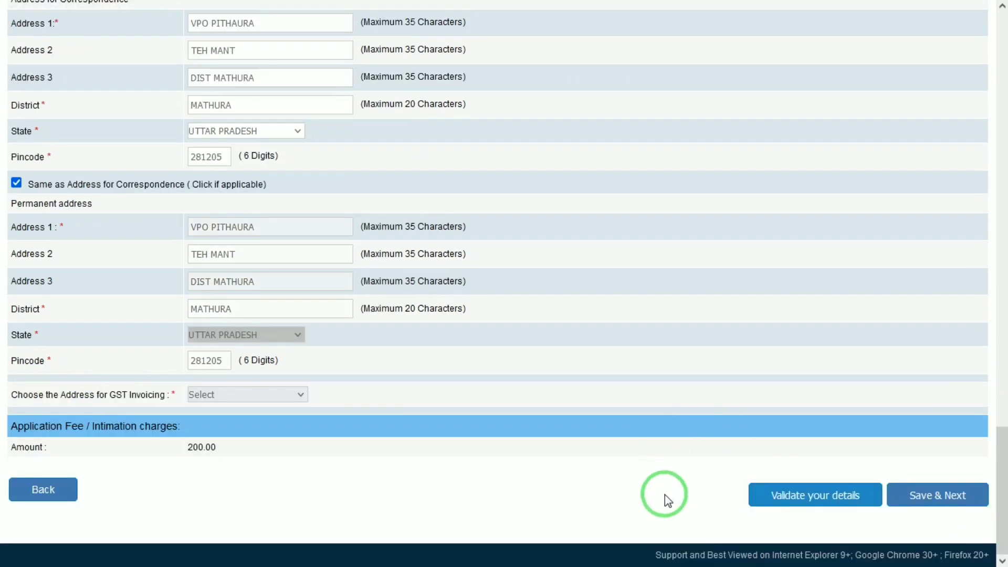
{"action": "left_click", "coordinate": [756, 496]}
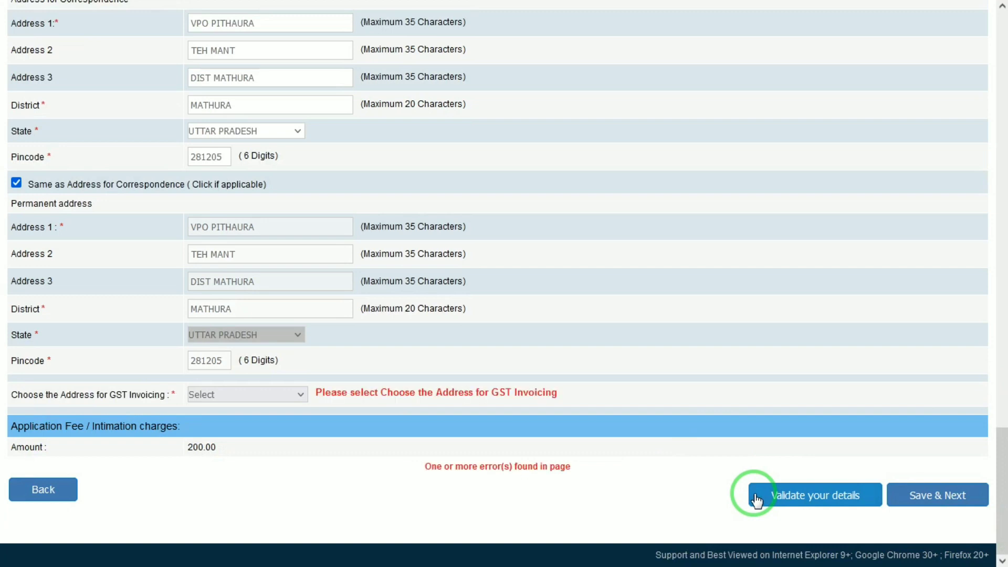
{"action": "left_click", "coordinate": [203, 395]}
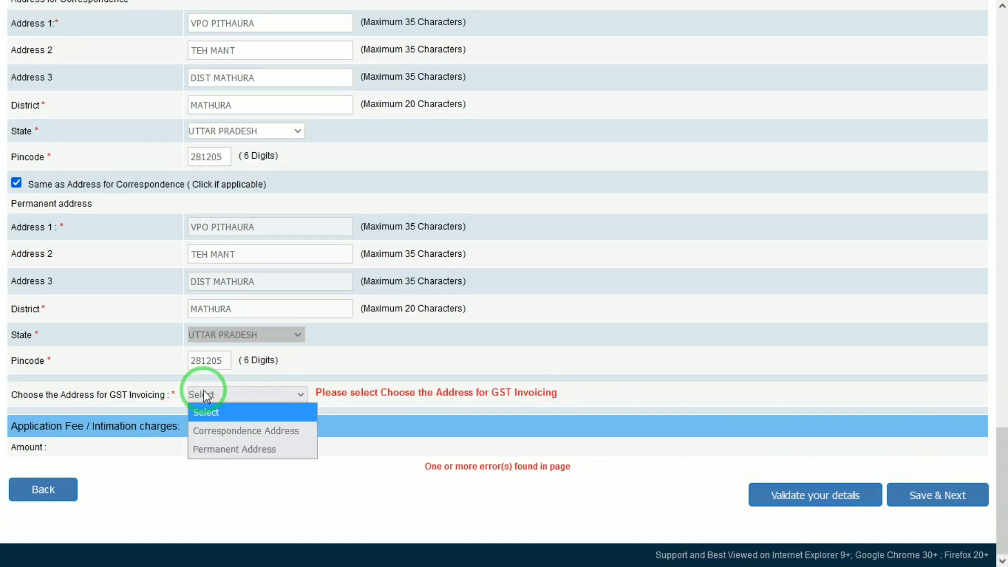
{"action": "left_click", "coordinate": [246, 430]}
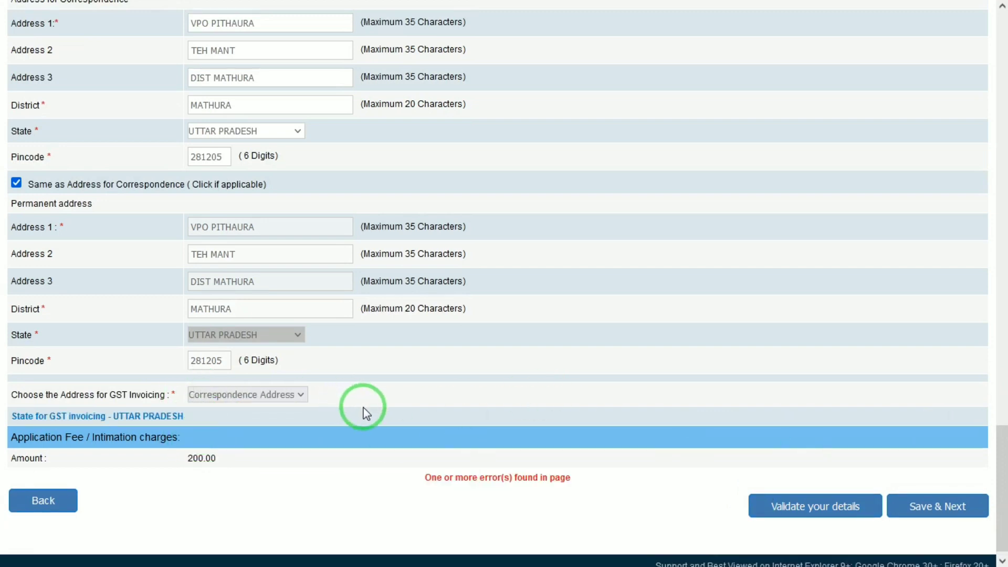
{"action": "left_click", "coordinate": [839, 505]}
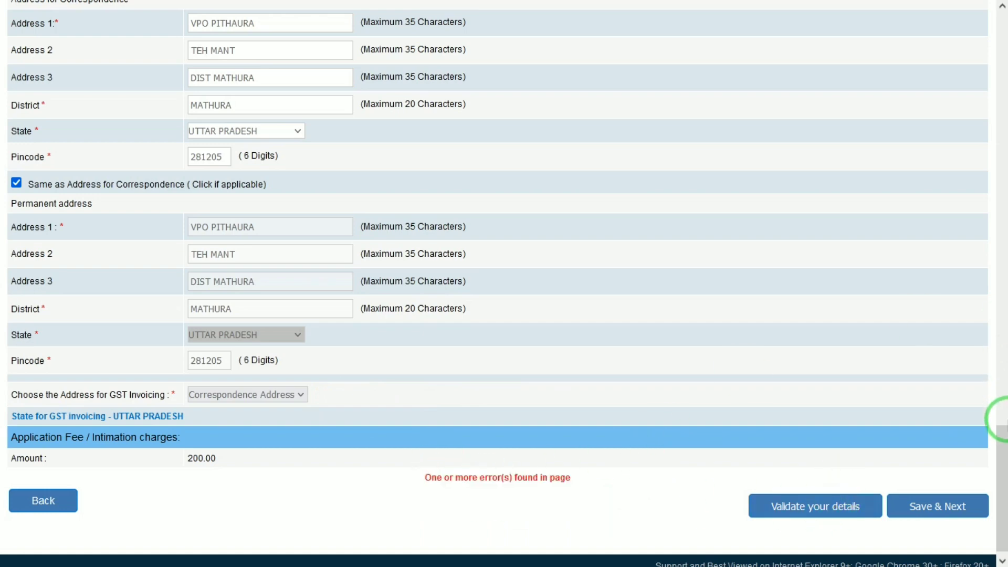
- Scroll back through the form and validate the details again
{"action": "left_click_drag", "start_coordinate": [1002, 445], "coordinate": [1001, 217]}
{"action": "left_click_drag", "start_coordinate": [999, 173], "coordinate": [999, 280]}
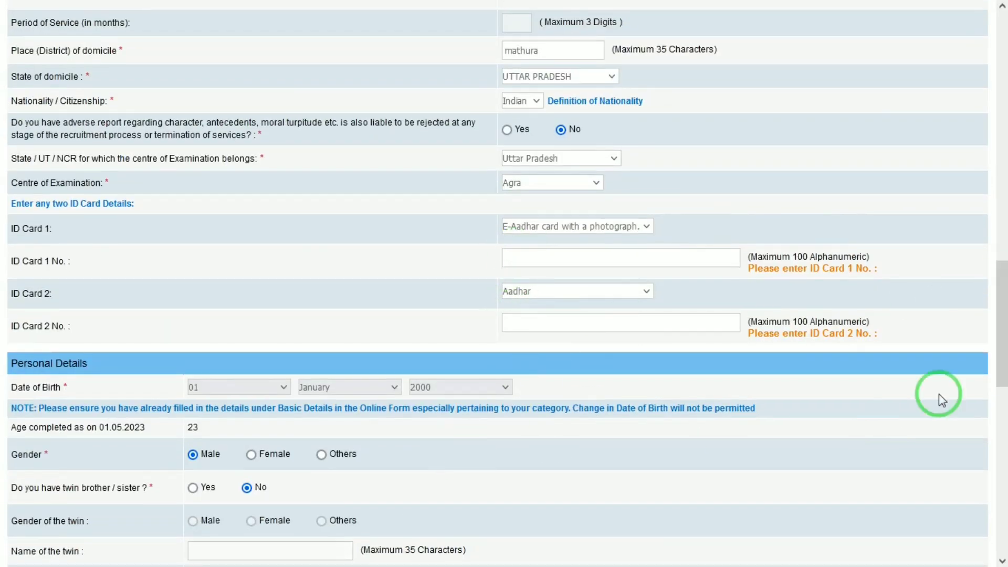
{"action": "left_click_drag", "start_coordinate": [998, 306], "coordinate": [999, 555]}
{"action": "left_click", "coordinate": [824, 494]}
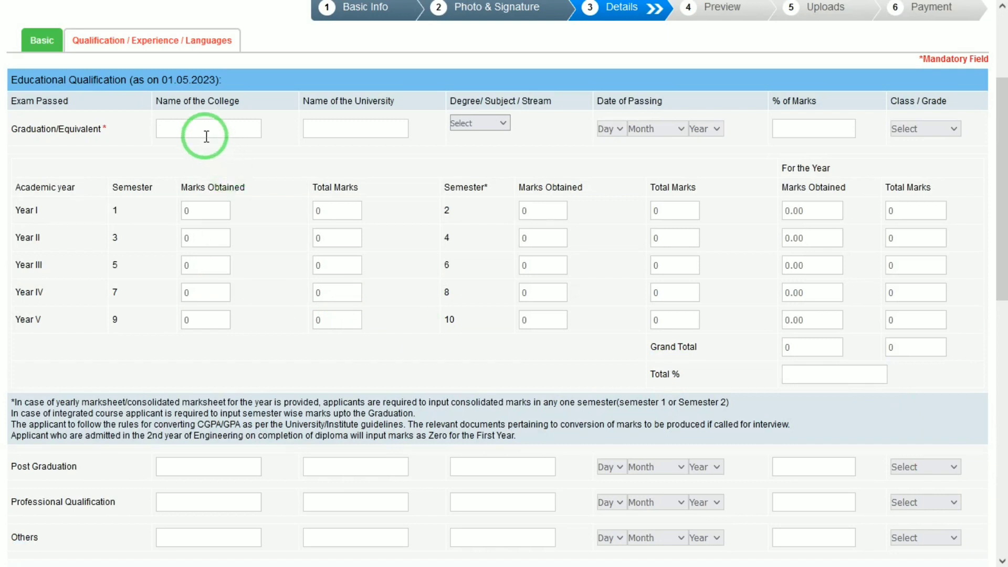
- Enter college 'janta degree', university 'DRBRAU AGRA' and degree B.Sc. in the Graduation row
{"action": "type", "text": "janta degree"}
{"action": "type", "text": "DRBRAU AG"}
{"action": "type", "text": "RA"}
{"action": "left_click", "coordinate": [504, 125]}
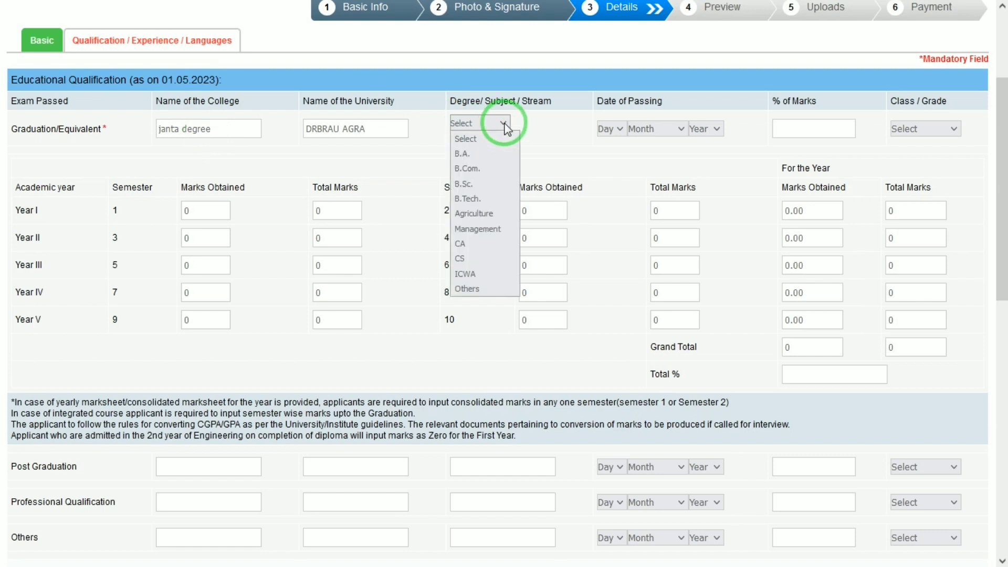
{"action": "key", "text": "Down"}
{"action": "key", "text": "Down"}
{"action": "key", "text": "Down"}
{"action": "key", "text": "Return"}
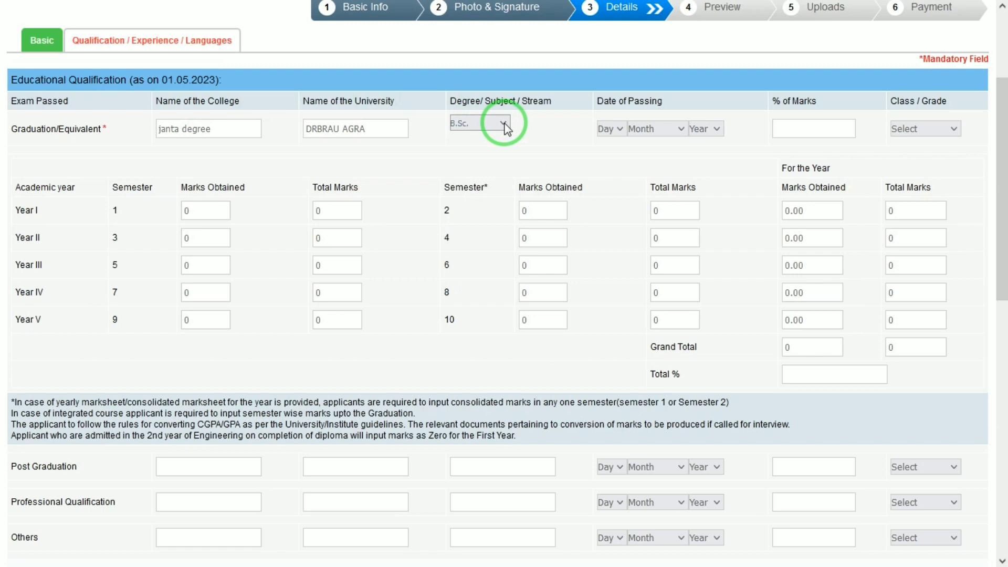
- Set date of passing 20 July 2022, 85.00% marks and First Class
{"action": "left_click", "coordinate": [607, 128]}
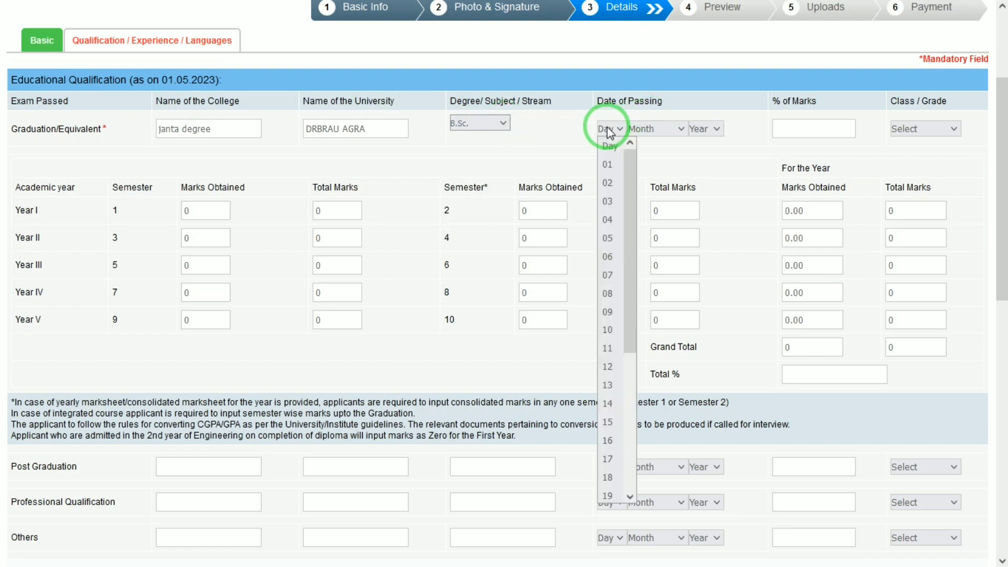
{"action": "type", "text": "20"}
{"action": "key", "text": "Tab"}
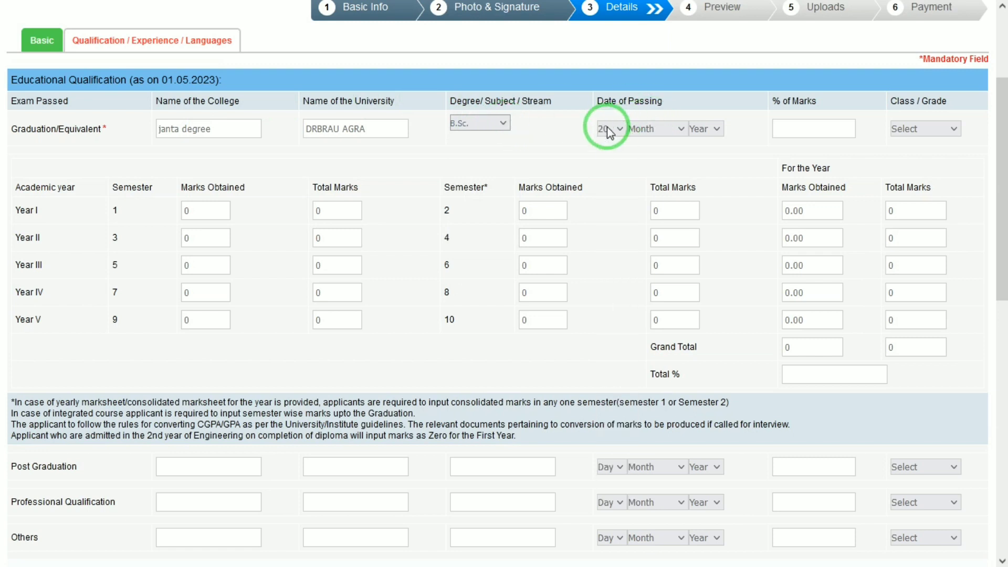
{"action": "key", "text": "Down"}
{"action": "type", "text": "ul"}
{"action": "key", "text": "Tab"}
{"action": "type", "text": "2022"}
{"action": "key", "text": "Tab"}
{"action": "type", "text": "85.00"}
{"action": "left_click", "coordinate": [922, 126]}
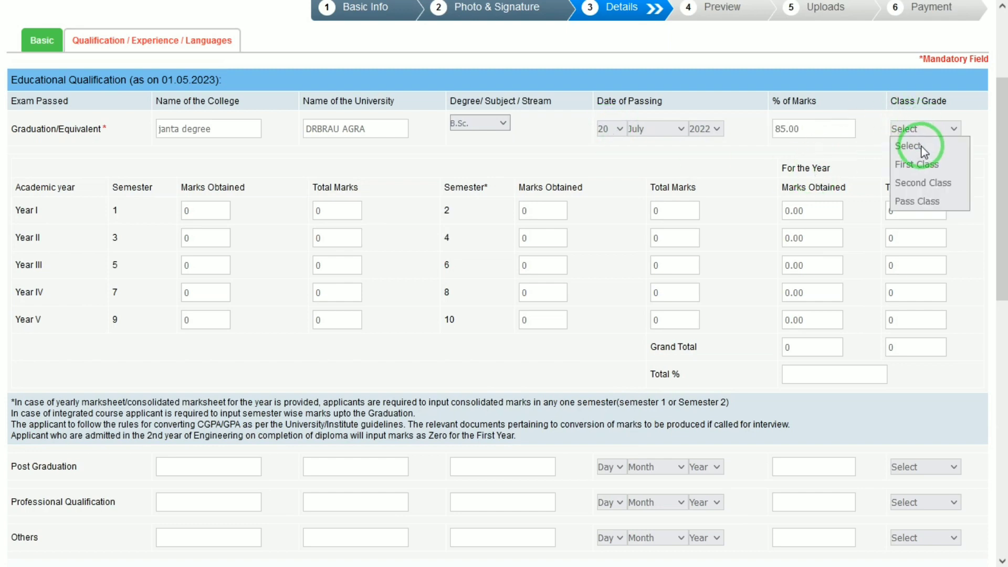
{"action": "left_click", "coordinate": [924, 164]}
{"action": "left_click_drag", "start_coordinate": [997, 157], "coordinate": [1005, 179]}
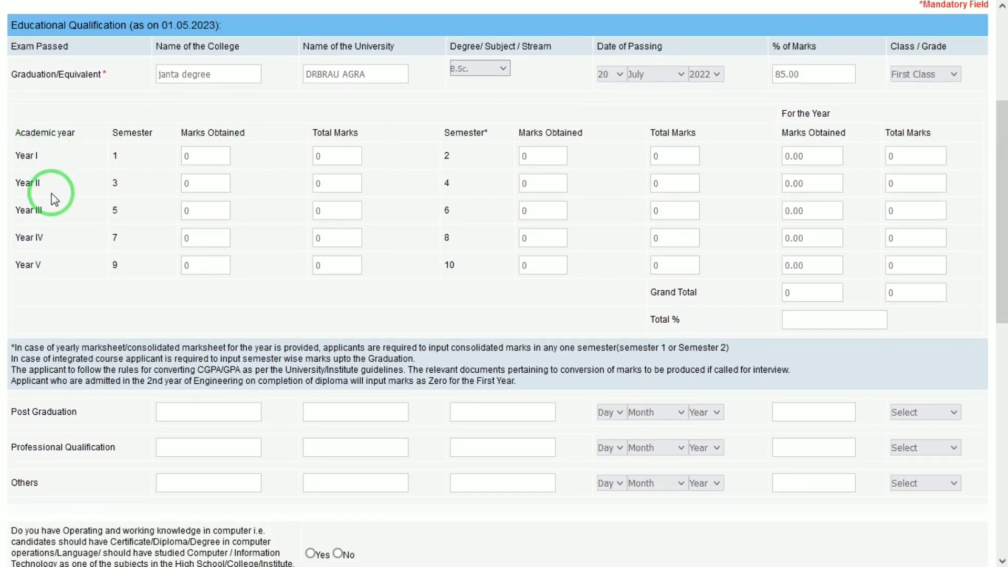
- Enter 80 marks out of 100 for semesters 1, 2 and 3
{"action": "left_click", "coordinate": [206, 157]}
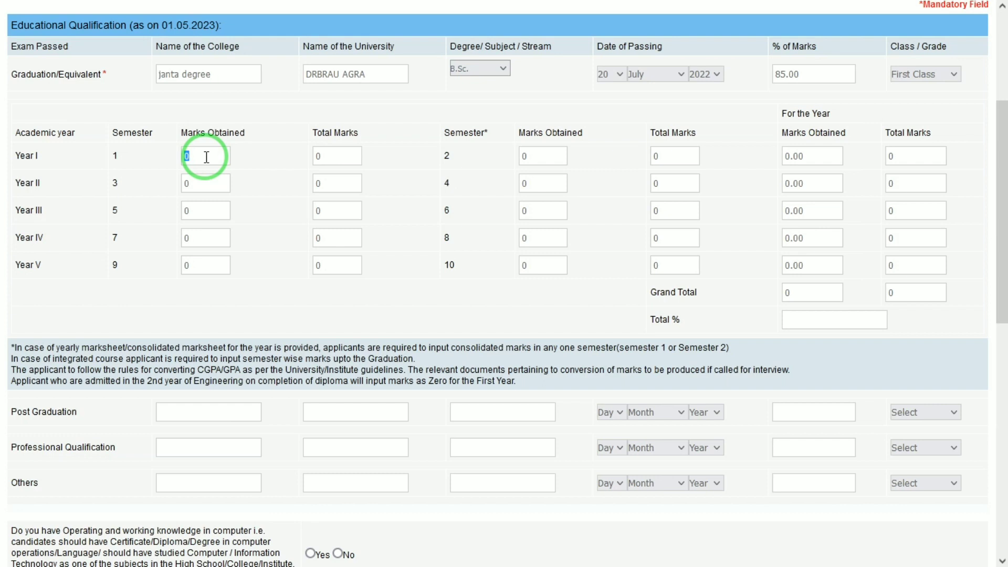
{"action": "type", "text": "80"}
{"action": "key", "text": "Tab"}
{"action": "type", "text": "100"}
{"action": "key", "text": "Tab"}
{"action": "type", "text": "1"}
{"action": "key", "text": "BackSpace"}
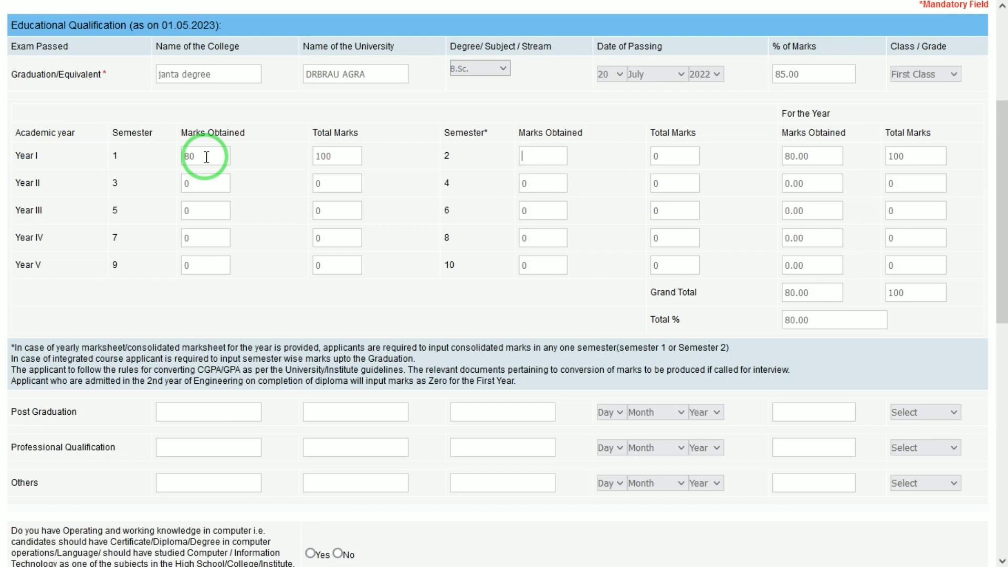
{"action": "type", "text": "80"}
{"action": "key", "text": "Tab"}
{"action": "type", "text": "100"}
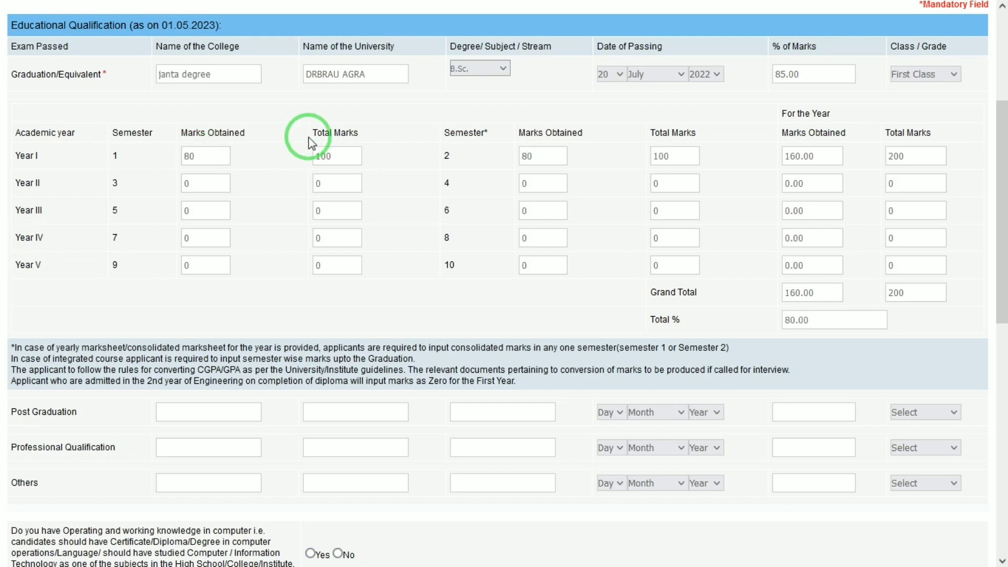
{"action": "double_click", "coordinate": [203, 185]}
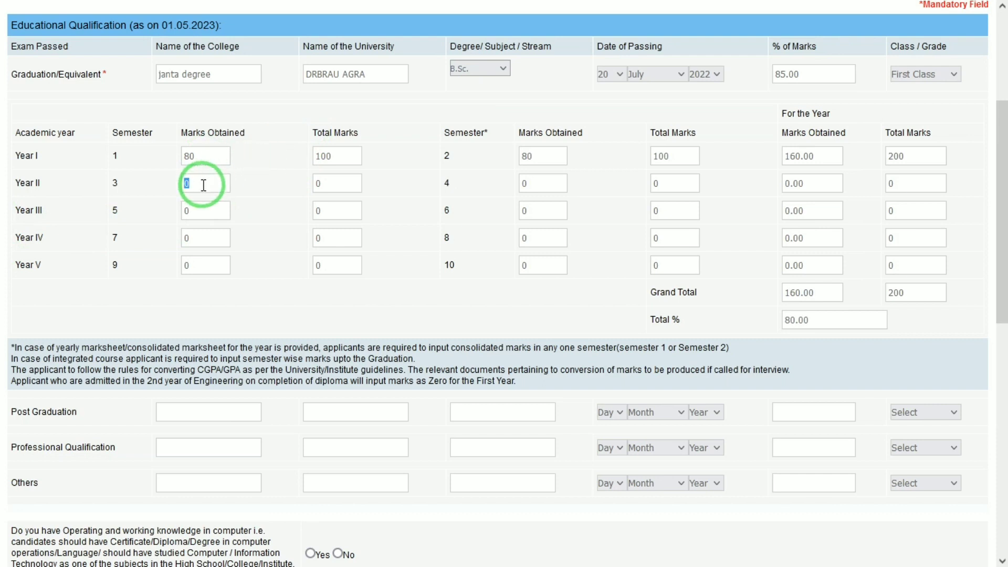
{"action": "type", "text": "80"}
{"action": "key", "text": "Tab"}
{"action": "type", "text": "100"}
- Enter 85 marks out of 100 for semesters 4, 5 and 6
{"action": "key", "text": "Tab"}
{"action": "type", "text": "85"}
{"action": "key", "text": "Tab"}
{"action": "type", "text": "100"}
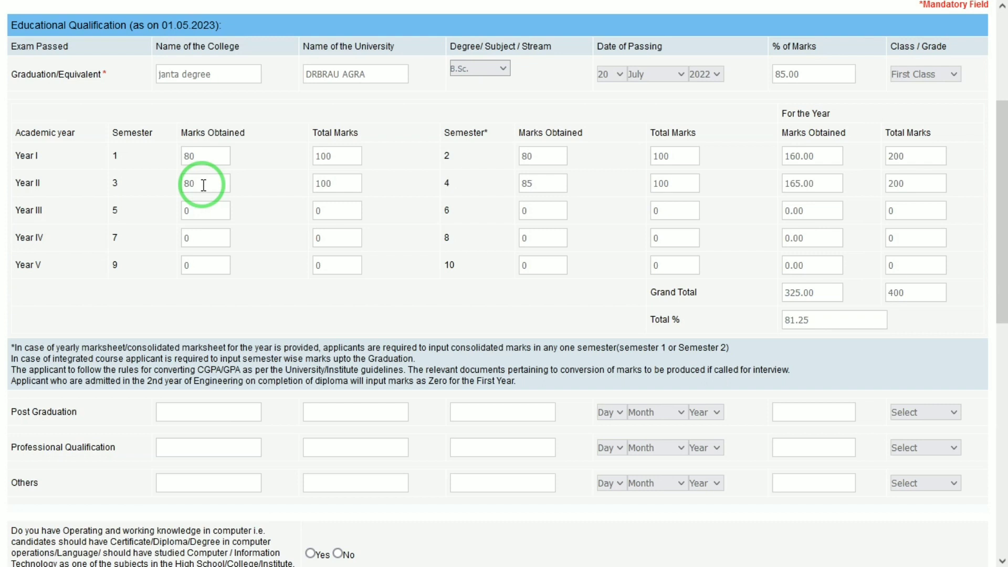
{"action": "double_click", "coordinate": [210, 212]}
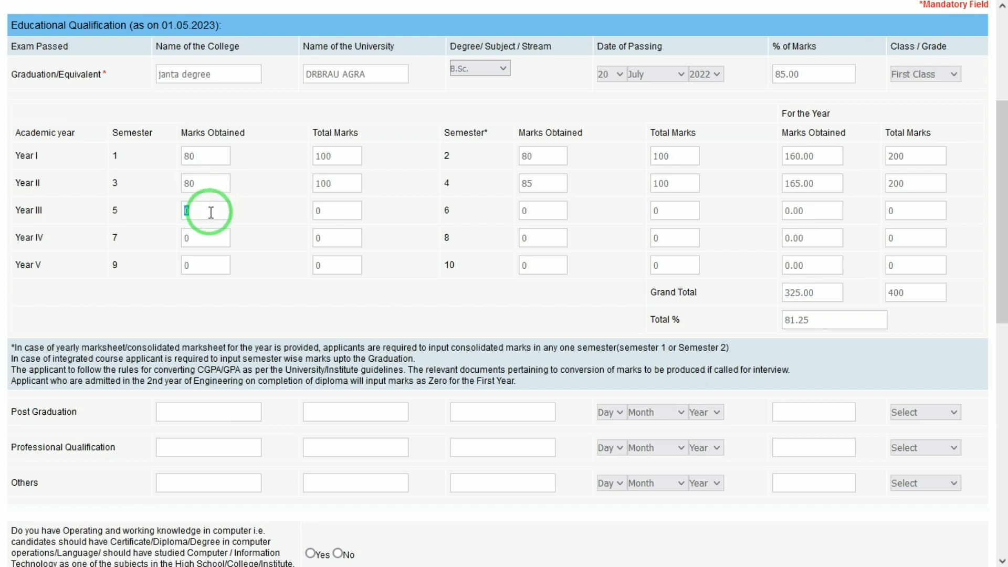
{"action": "type", "text": "85"}
{"action": "key", "text": "Tab"}
{"action": "type", "text": "100"}
{"action": "key", "text": "Tab"}
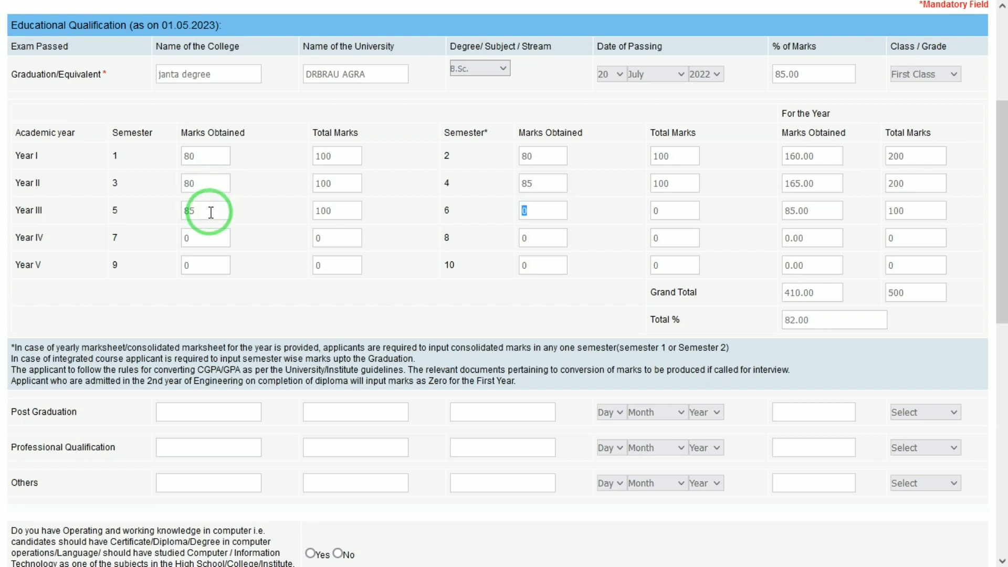
{"action": "type", "text": "85"}
{"action": "key", "text": "Tab"}
{"action": "left_click", "coordinate": [673, 216]}
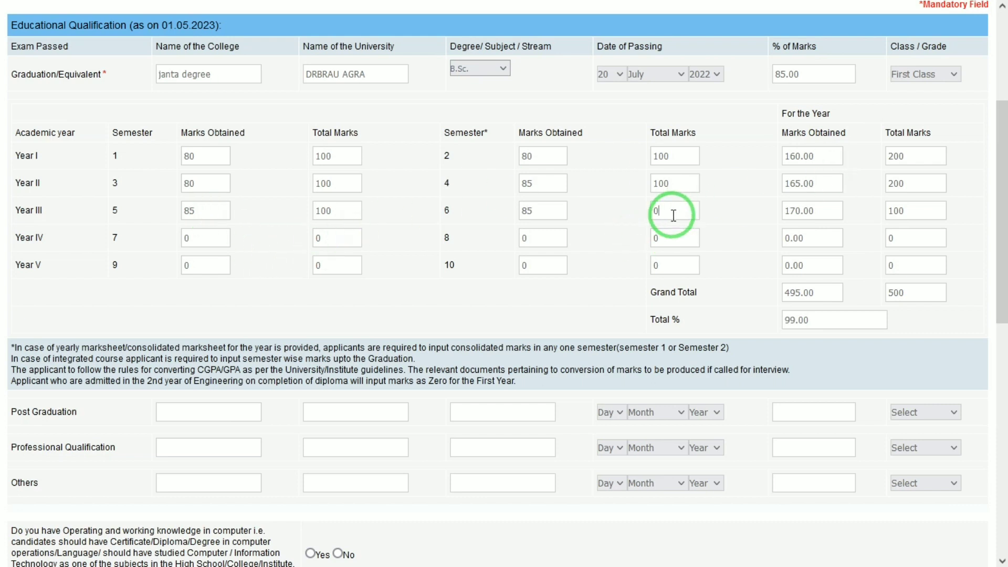
{"action": "double_click", "coordinate": [673, 216]}
{"action": "type", "text": "100"}
- Answer Yes to computer knowledge and enter BASIC as its details
{"action": "left_click_drag", "start_coordinate": [1001, 283], "coordinate": [1005, 331]}
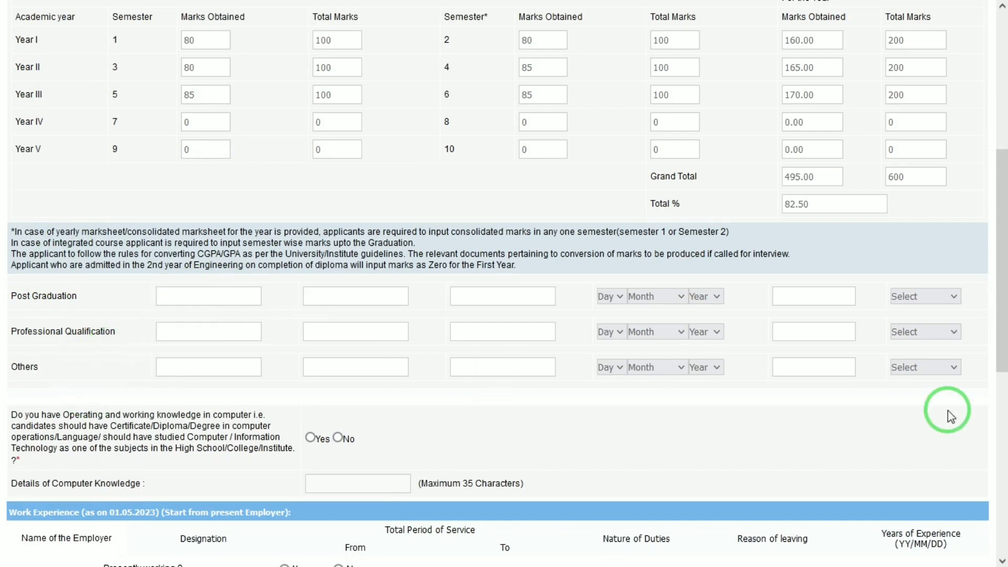
{"action": "left_click_drag", "start_coordinate": [1001, 354], "coordinate": [1001, 470]}
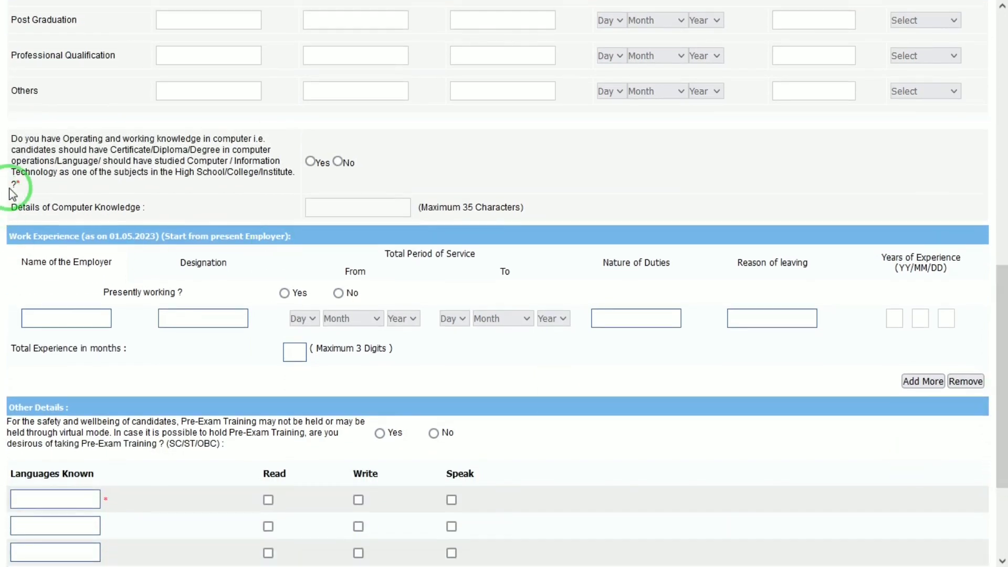
{"action": "left_click", "coordinate": [310, 162]}
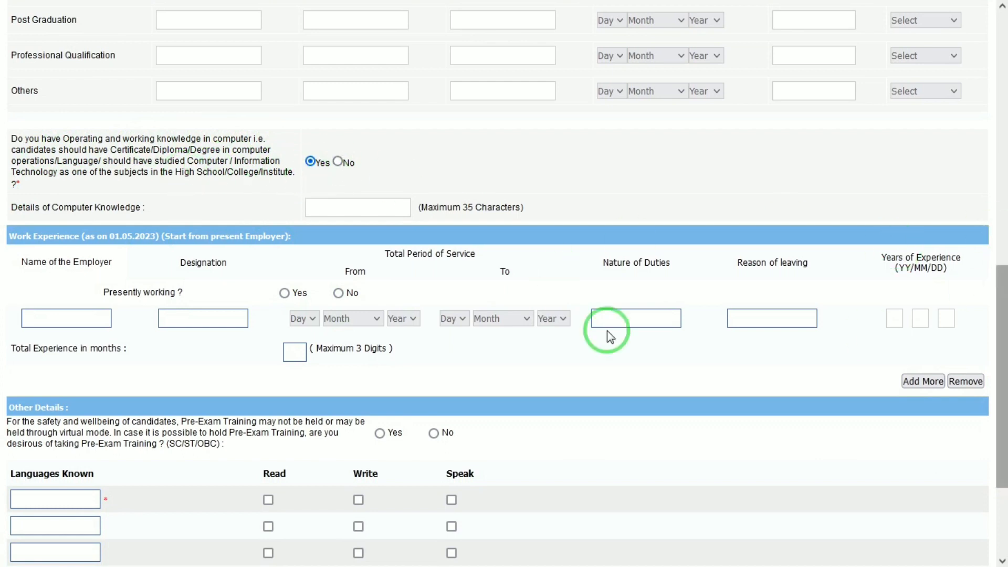
{"action": "left_click", "coordinate": [330, 212]}
{"action": "type", "text": "BAS"}
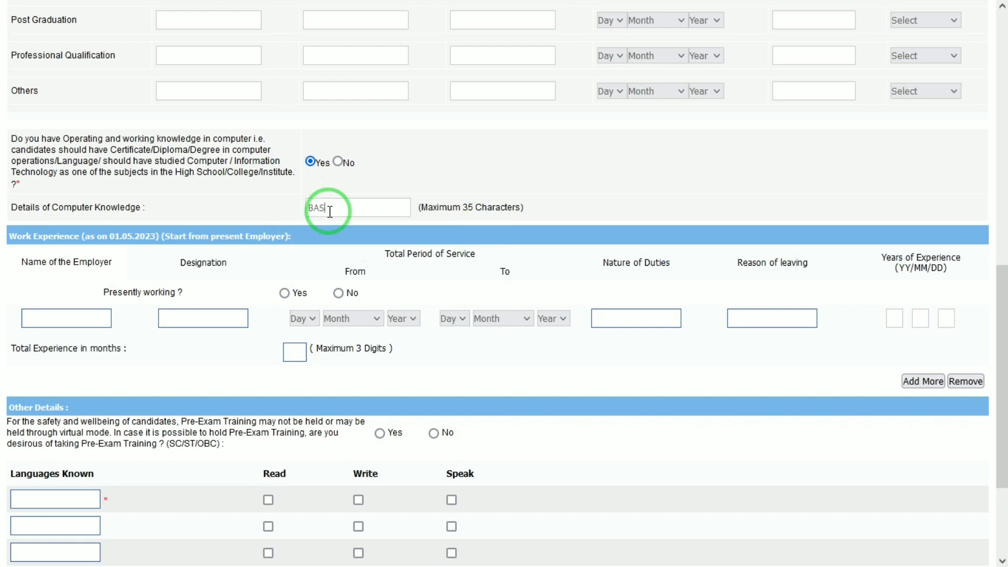
{"action": "type", "text": "IC"}
{"action": "scroll", "coordinate": [1001, 326], "scroll_direction": "down", "scroll_amount": 2}
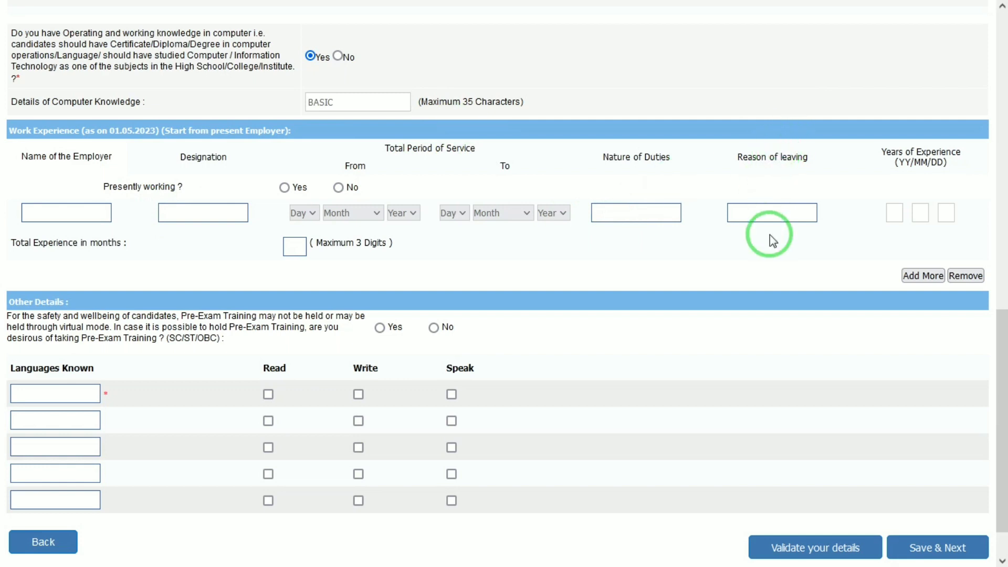
- Answer No to presently working and decline the pre-exam training
{"action": "left_click", "coordinate": [338, 188]}
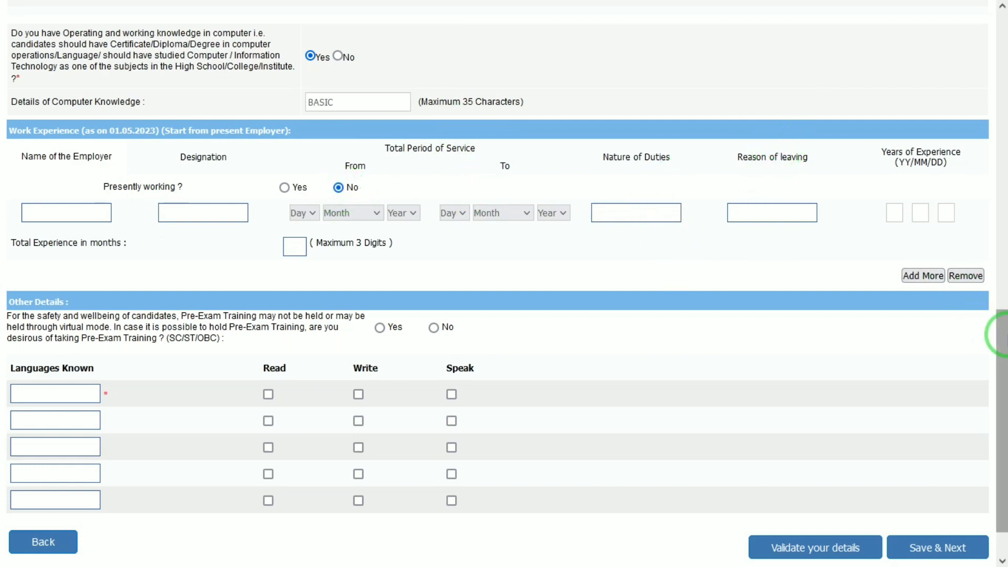
{"action": "left_click_drag", "start_coordinate": [1003, 334], "coordinate": [1005, 388]}
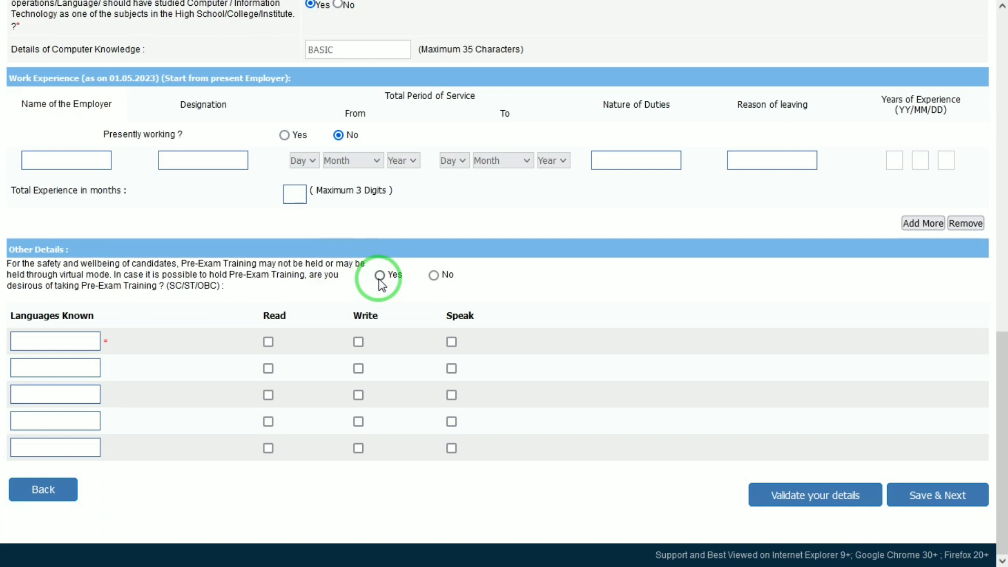
{"action": "left_click", "coordinate": [433, 275]}
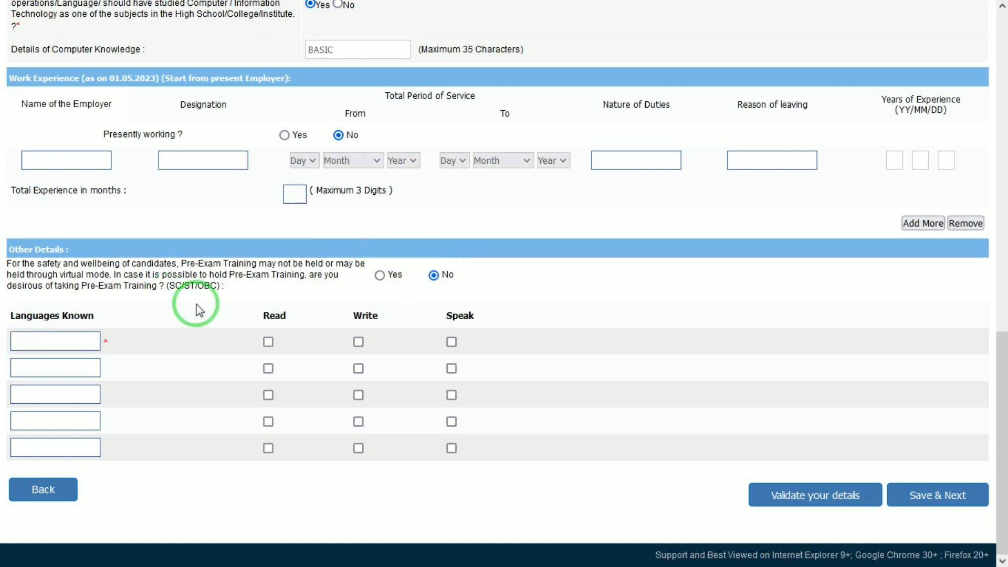
- Add HINDI and ENGLISH as known languages with read, write and speak ticked
{"action": "left_click", "coordinate": [88, 342]}
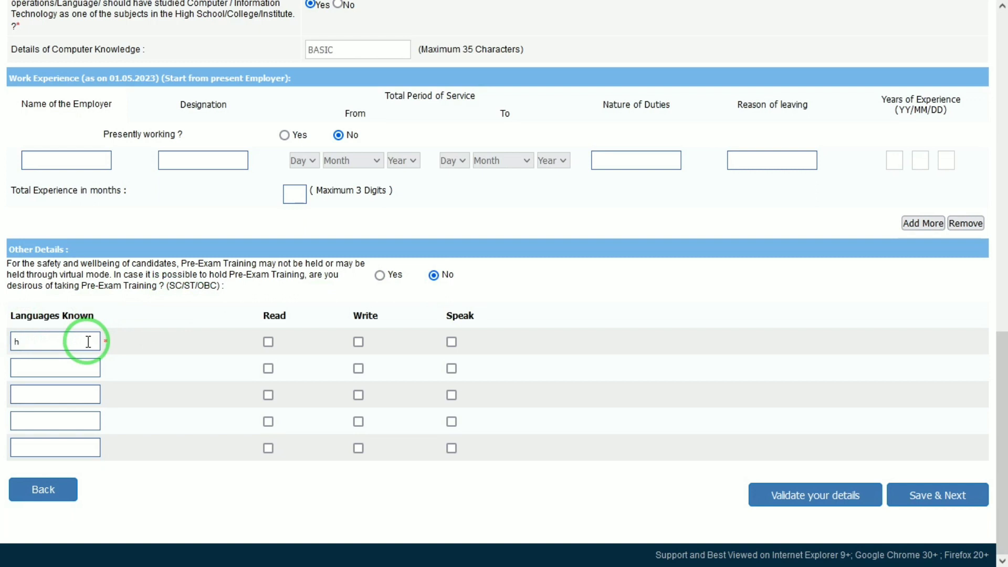
{"action": "type", "text": "h"}
{"action": "key", "text": "BackSpace"}
{"action": "type", "text": "HINDI"}
{"action": "key", "text": "Tab"}
{"action": "key", "text": "space"}
{"action": "key", "text": "Tab"}
{"action": "key", "text": "space"}
{"action": "key", "text": "Tab"}
{"action": "key", "text": "space"}
{"action": "key", "text": "Tab"}
{"action": "type", "text": "ENGLIS"}
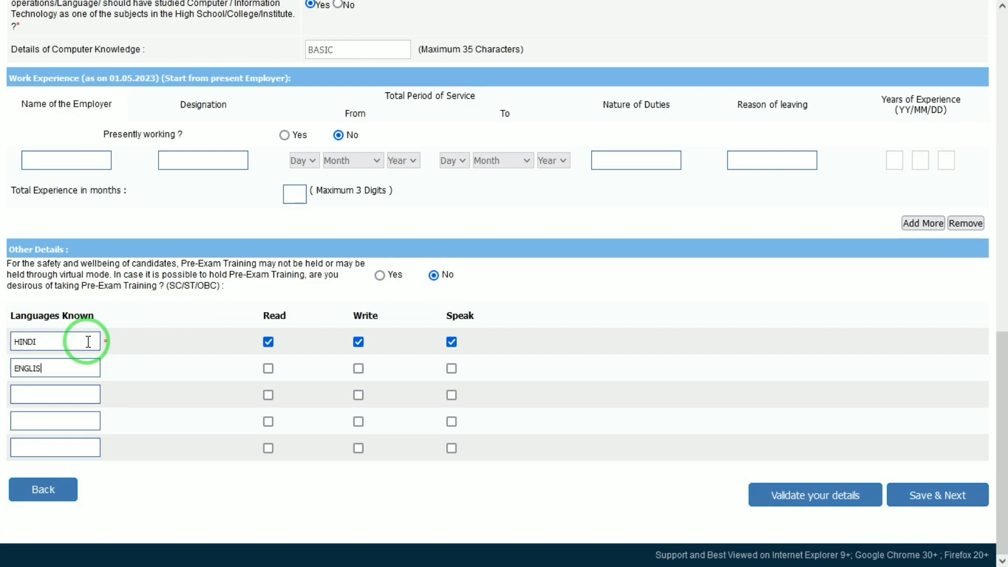
{"action": "key", "text": "Tab"}
{"action": "key", "text": "space"}
{"action": "key", "text": "Tab"}
{"action": "key", "text": "space"}
{"action": "key", "text": "Tab"}
{"action": "key", "text": "space"}
{"action": "key", "text": "Tab"}
- Add SANSKRIT, BANGAKI and URDU as languages with read, write and speak ticked
{"action": "type", "text": "SANSKRIT"}
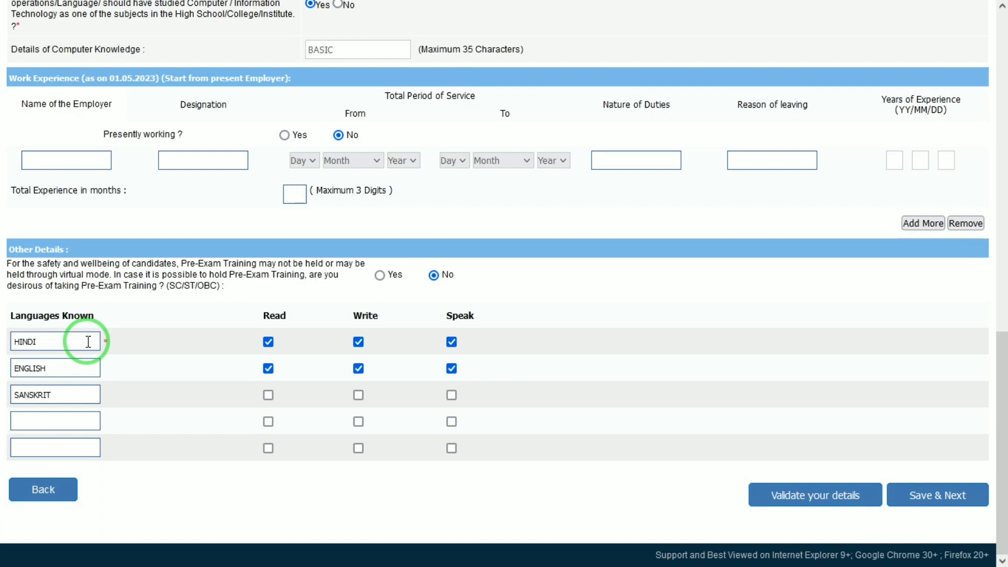
{"action": "key", "text": "Tab"}
{"action": "key", "text": "space"}
{"action": "key", "text": "Tab"}
{"action": "key", "text": "space"}
{"action": "key", "text": "Tab"}
{"action": "key", "text": "space"}
{"action": "key", "text": "Tab"}
{"action": "type", "text": "BANGAKI"}
{"action": "key", "text": "Tab"}
{"action": "key", "text": "space"}
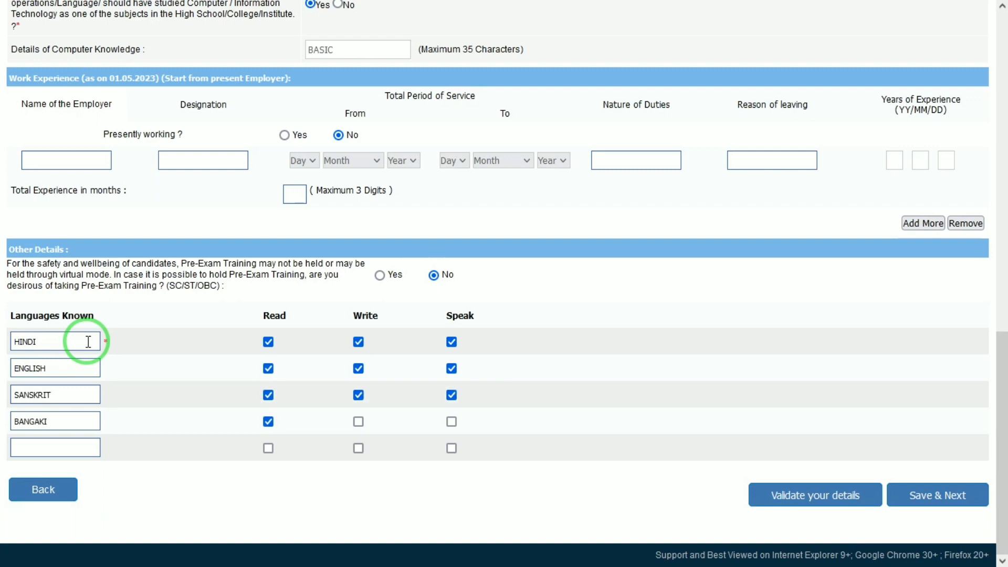
{"action": "key", "text": "Tab"}
{"action": "key", "text": "space"}
{"action": "key", "text": "Tab"}
{"action": "key", "text": "space"}
{"action": "key", "text": "Tab"}
{"action": "type", "text": "URDU"}
{"action": "key", "text": "Tab"}
{"action": "key", "text": "space"}
{"action": "key", "text": "Tab"}
{"action": "key", "text": "space"}
{"action": "key", "text": "Tab"}
{"action": "key", "text": "space"}
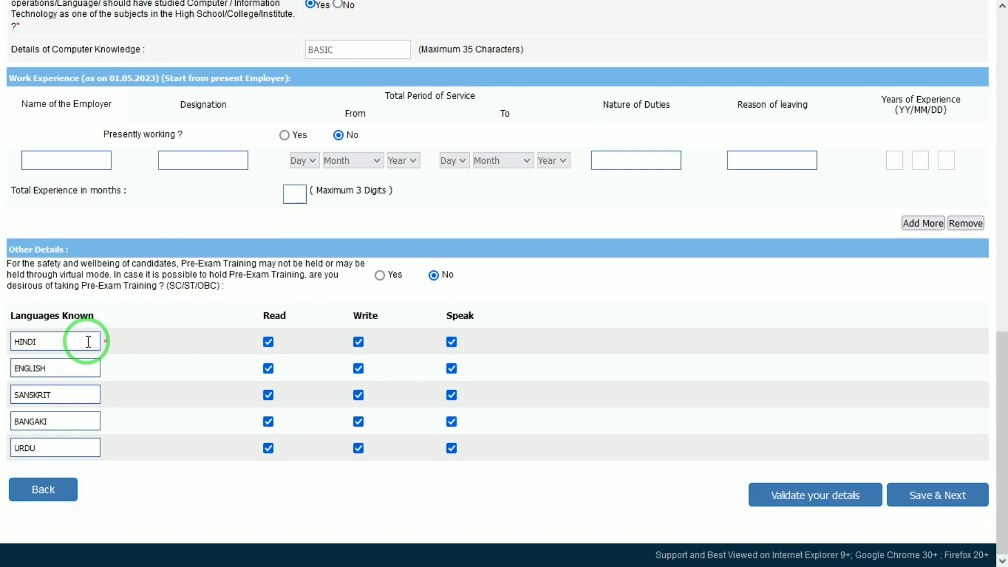
- Validate the details and review the graduation error: 85.00% must equal 82.50%
{"action": "left_click", "coordinate": [868, 497]}
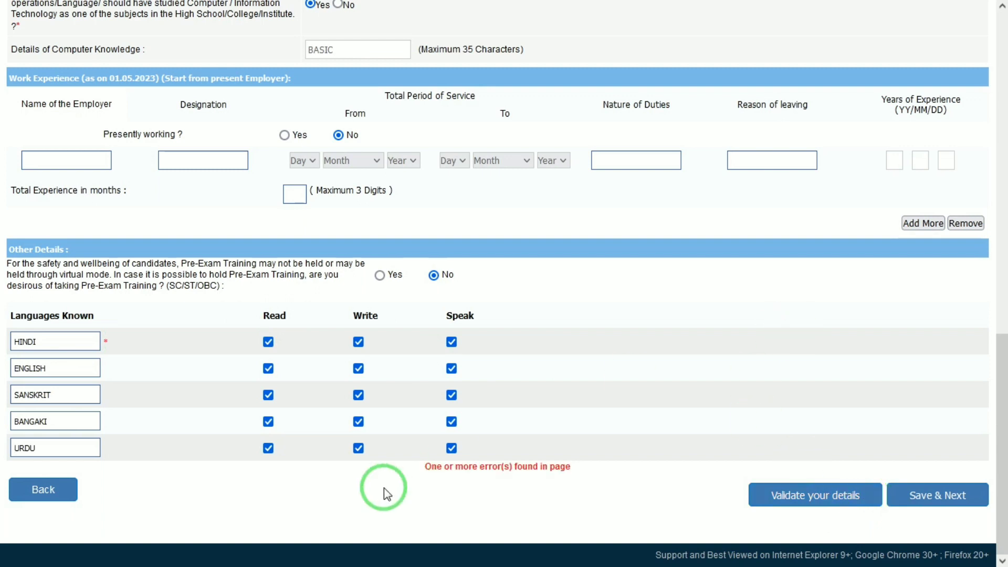
{"action": "left_click_drag", "start_coordinate": [1002, 391], "coordinate": [1000, 156]}
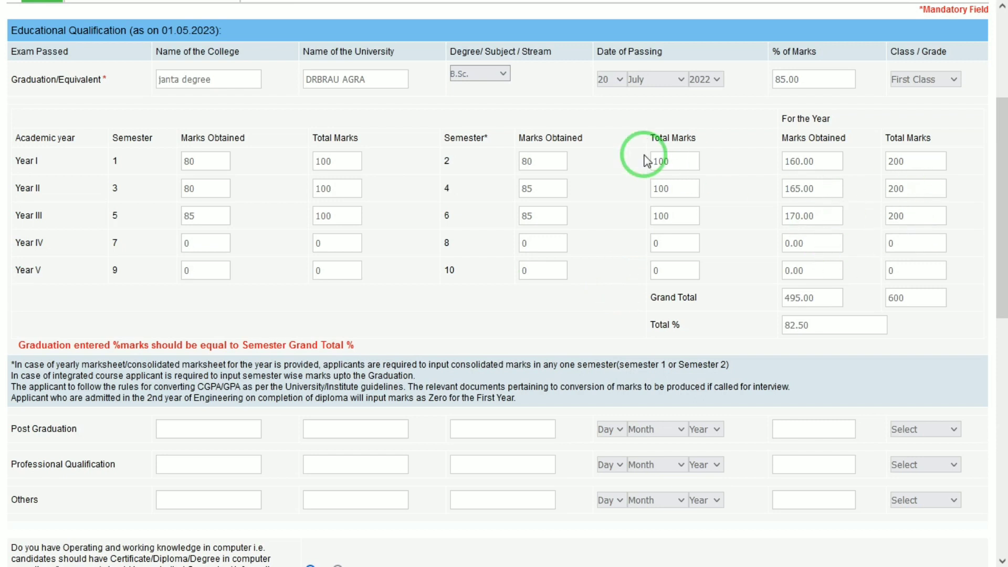
{"action": "left_click_drag", "start_coordinate": [1000, 210], "coordinate": [999, 438]}
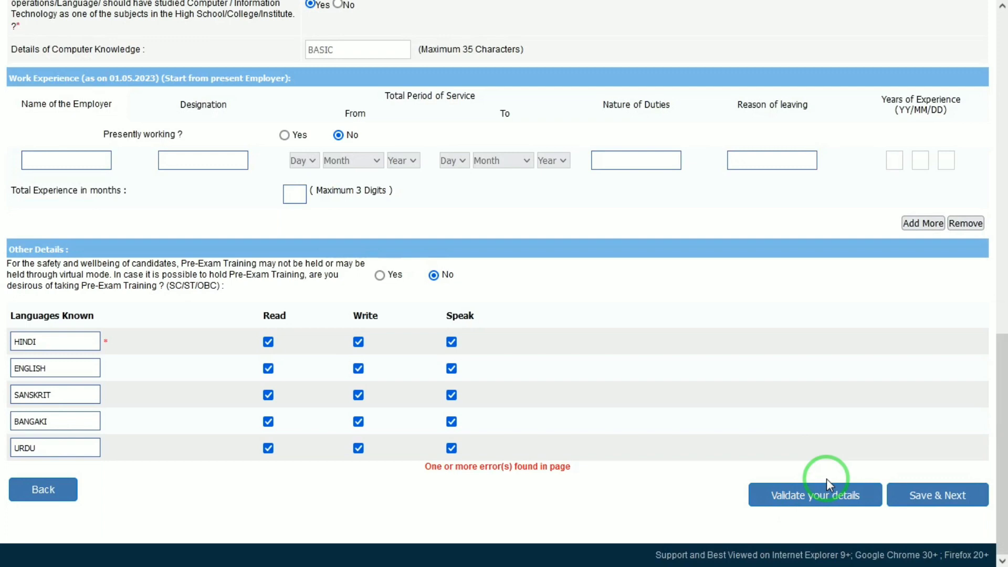
- Save the details, complete the registration from the preview, and confirm both prompts
{"action": "left_click", "coordinate": [938, 491]}
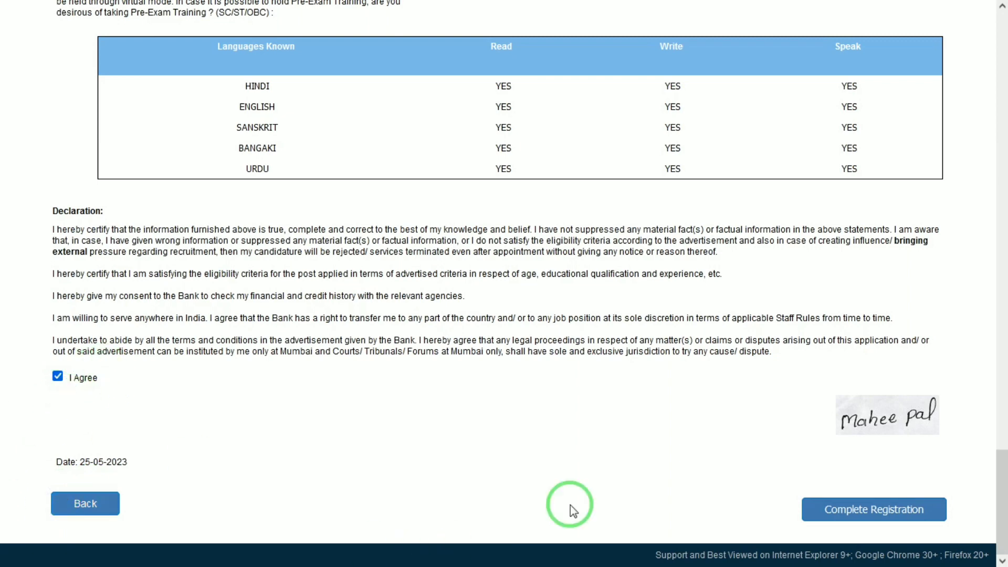
{"action": "left_click", "coordinate": [877, 512]}
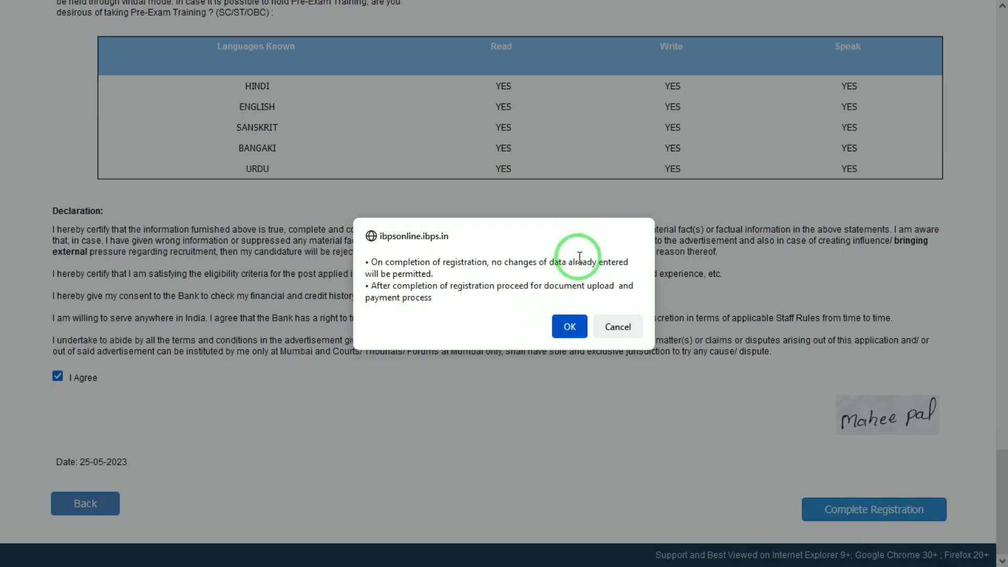
{"action": "left_click", "coordinate": [570, 331]}
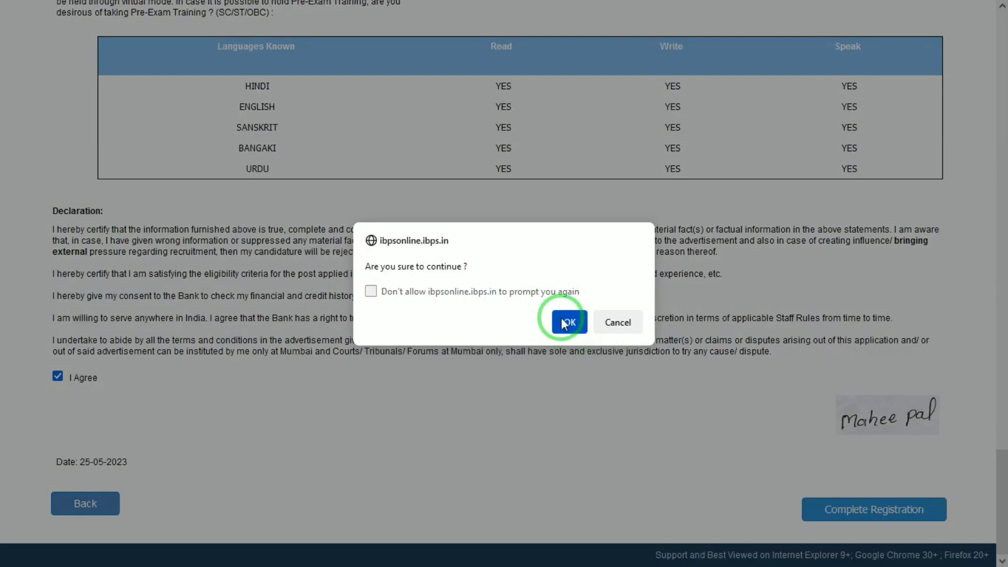
{"action": "left_click", "coordinate": [567, 322]}
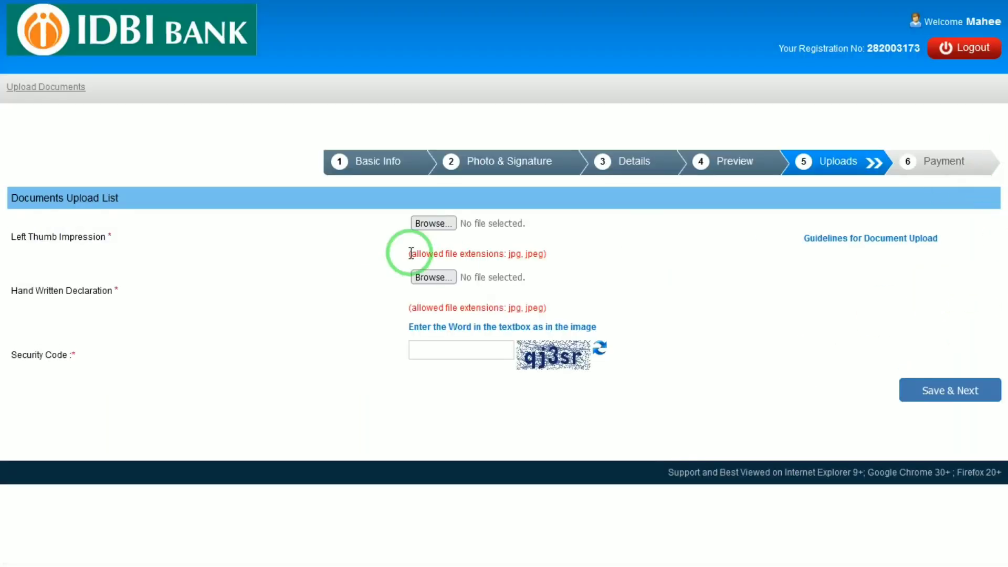
- Upload Right_Thumb_Impression.jpg as the thumb impression and accept its preview
{"action": "left_click", "coordinate": [430, 228]}
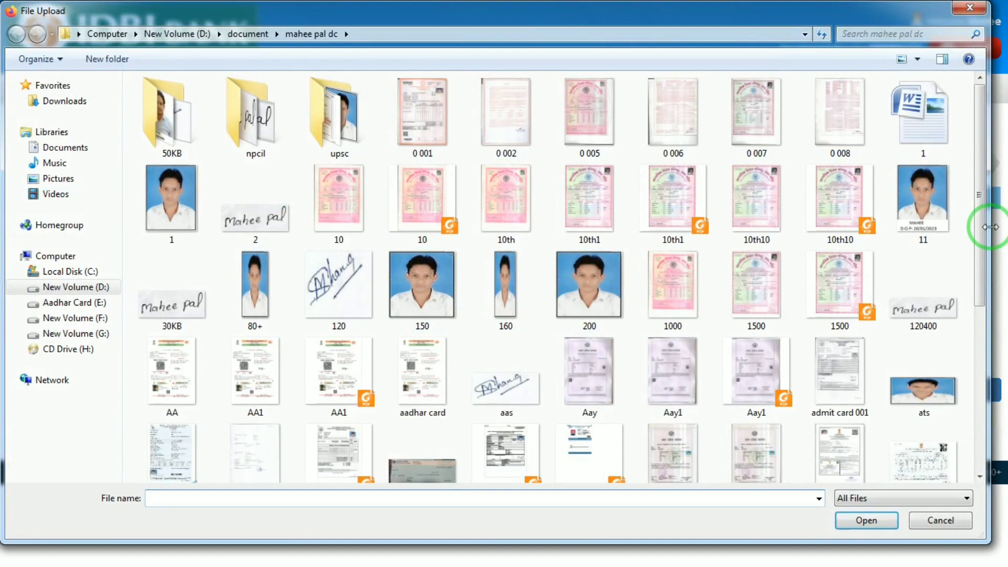
{"action": "left_click", "coordinate": [979, 326]}
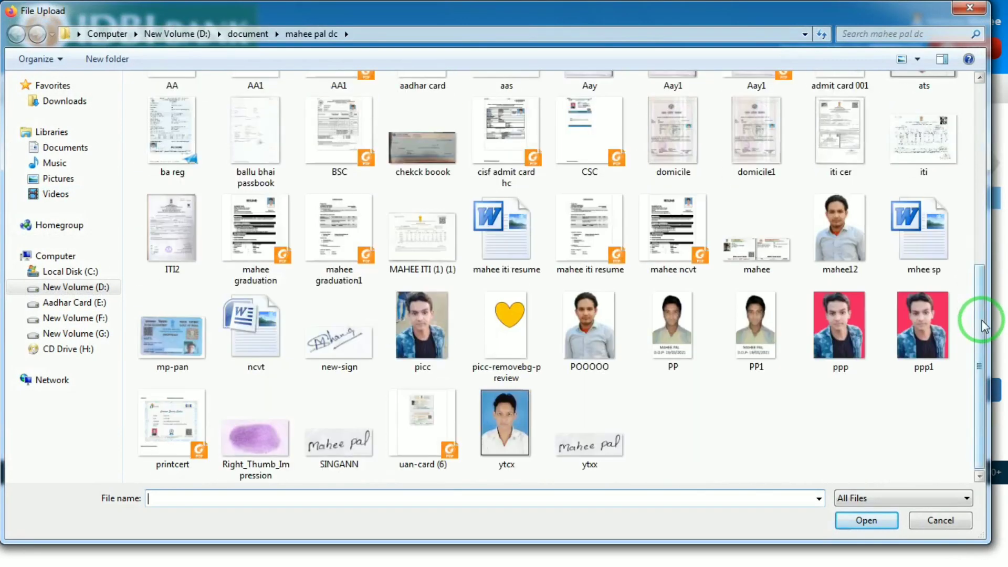
{"action": "left_click", "coordinate": [247, 461]}
{"action": "double_click", "coordinate": [259, 437]}
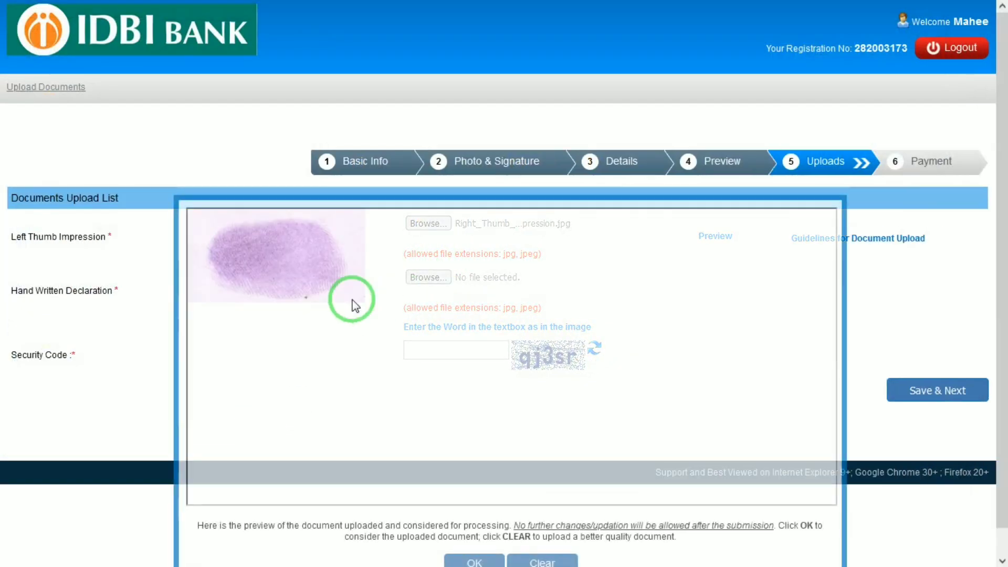
{"action": "left_click", "coordinate": [472, 561]}
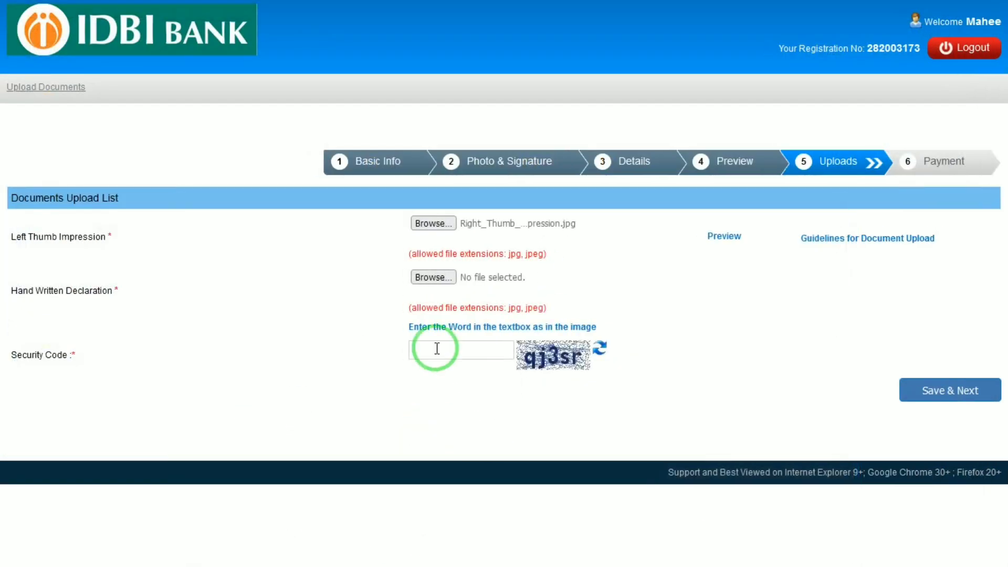
- Upload 10th10.jpg as the handwritten declaration, accept it, and switch to the IDBI article
{"action": "left_click", "coordinate": [436, 277]}
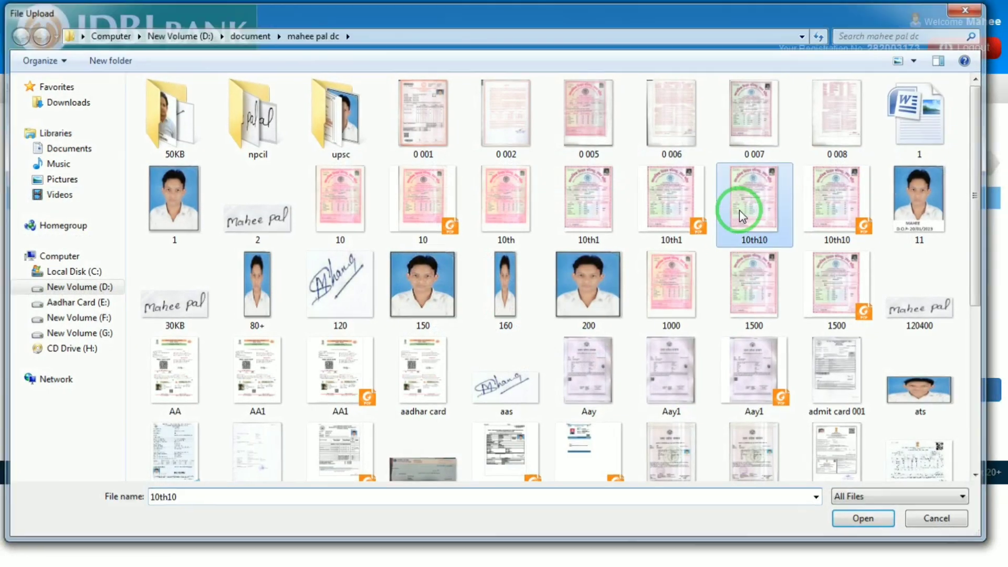
{"action": "double_click", "coordinate": [739, 210]}
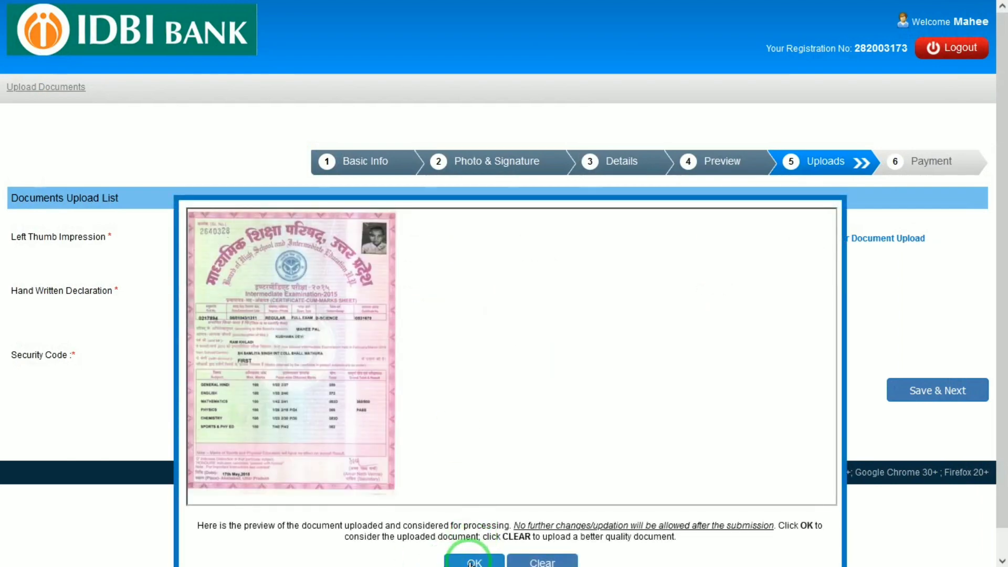
{"action": "left_click", "coordinate": [474, 560]}
{"action": "left_click", "coordinate": [444, 6]}
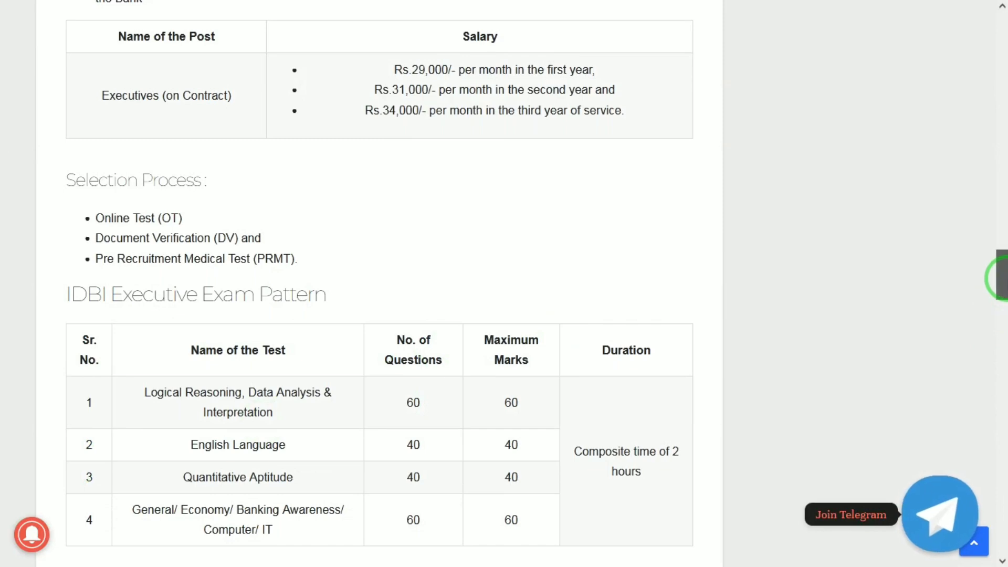
- Review the article's Hand Written Declaration section, then return to the IDBI upload page
{"action": "left_click_drag", "start_coordinate": [999, 276], "coordinate": [1000, 304]}
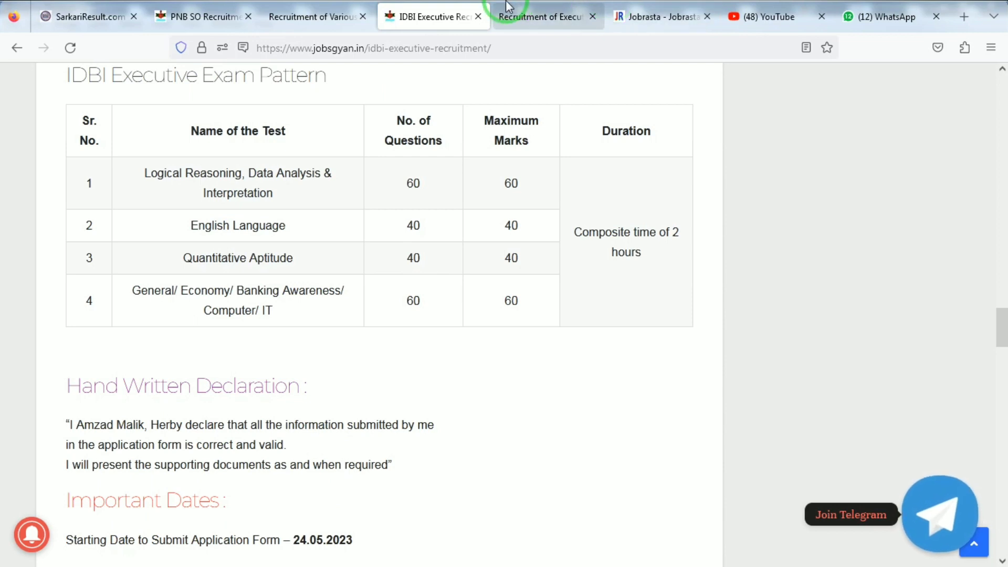
{"action": "left_click", "coordinate": [513, 11]}
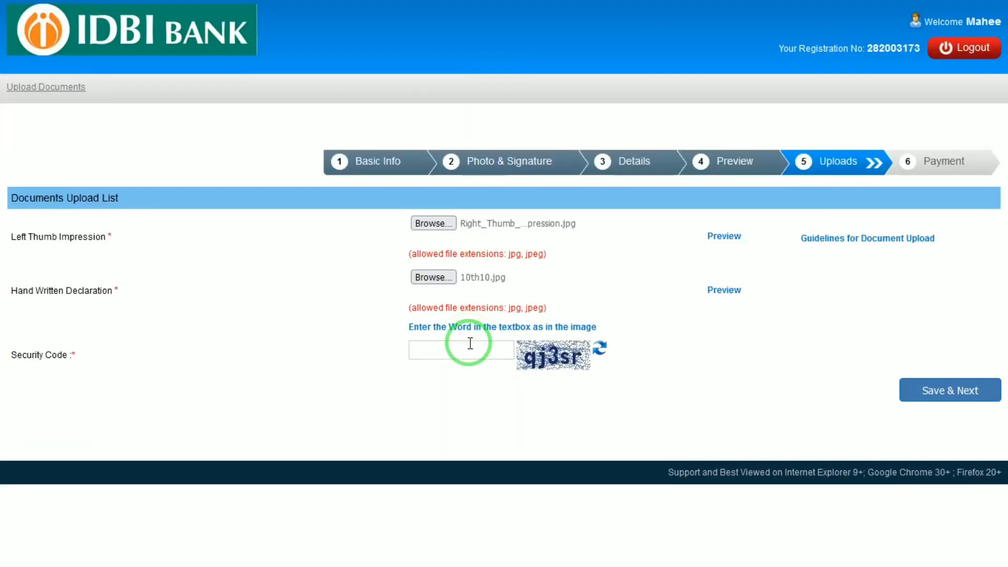
{"action": "left_click", "coordinate": [443, 355]}
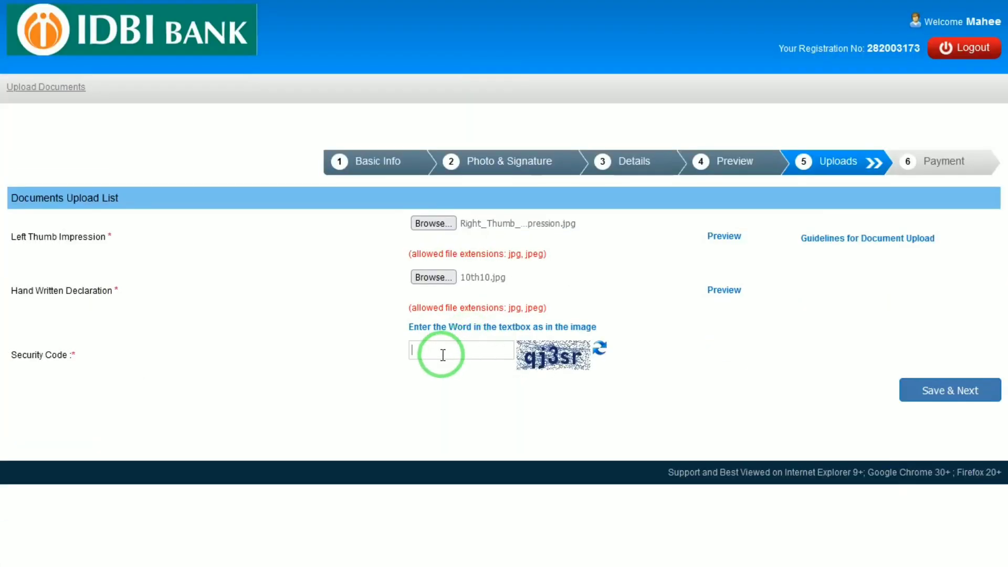
- Enter the security code, save the uploads and confirm, reaching the 200.00 Payment step
{"action": "type", "text": "qj3sr"}
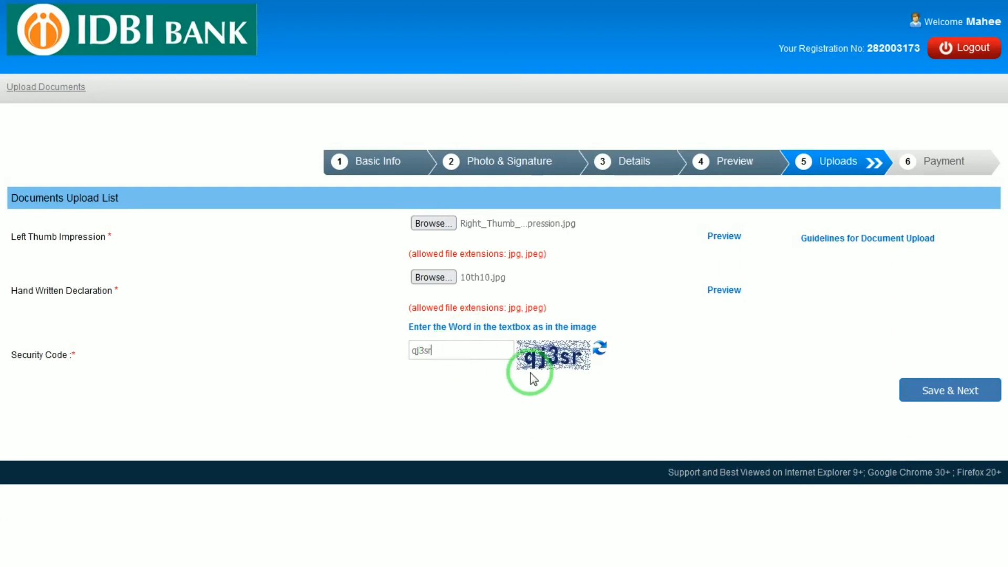
{"action": "left_click", "coordinate": [962, 391]}
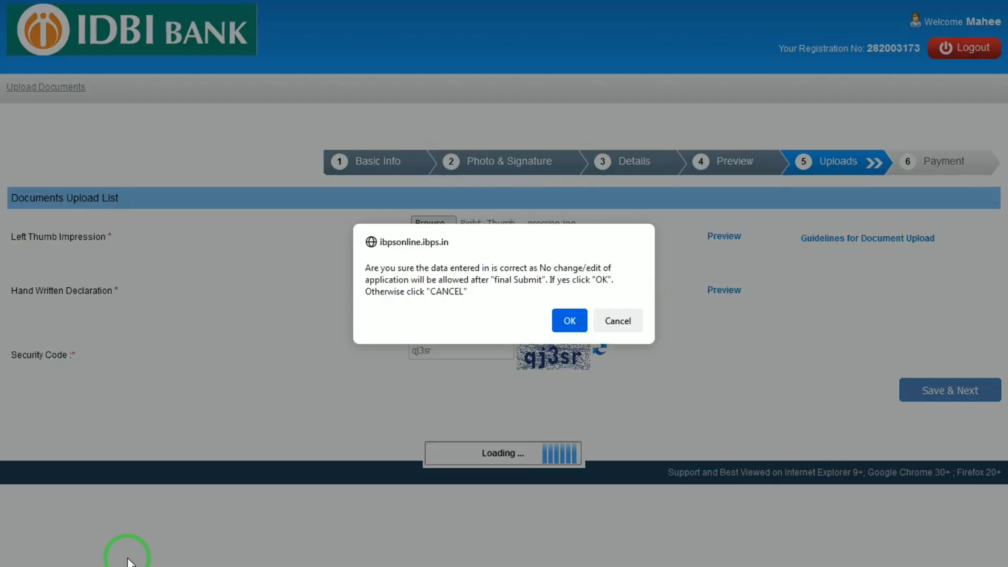
{"action": "left_click", "coordinate": [569, 320]}
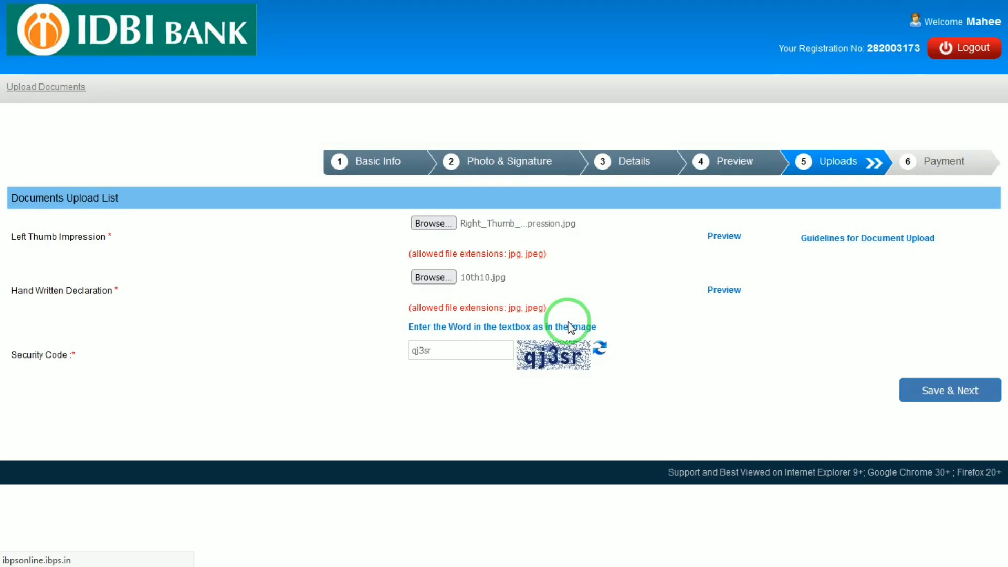
{"action": "left_click", "coordinate": [334, 250]}
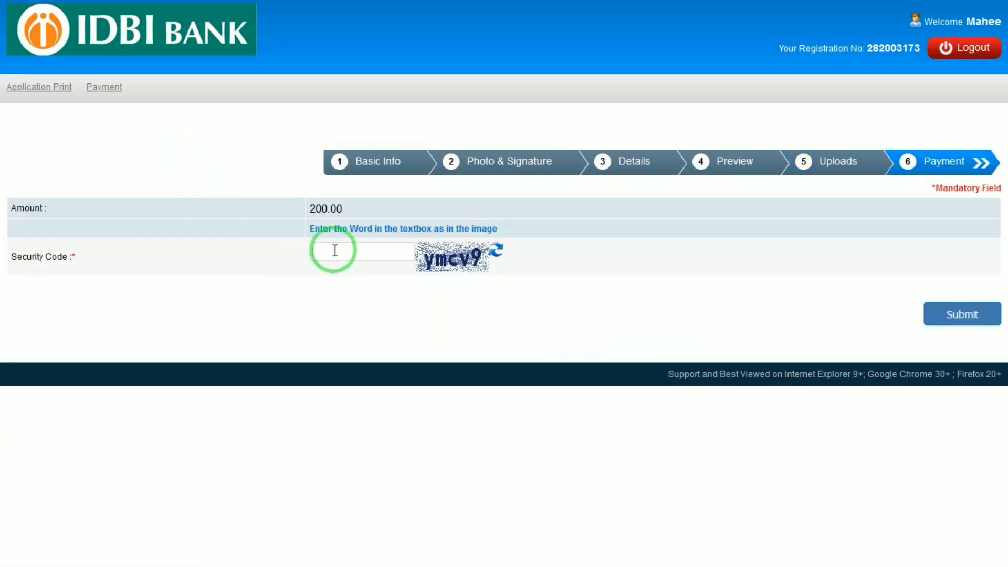
- Enter the payment page security code and submit it, confirming the prompt
{"action": "type", "text": "ymcv9"}
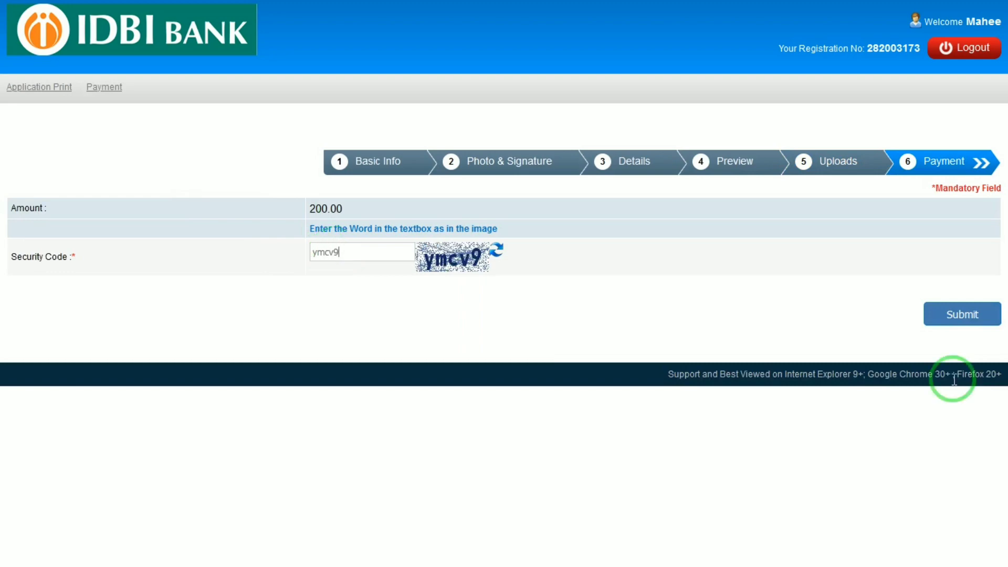
{"action": "left_click", "coordinate": [960, 326]}
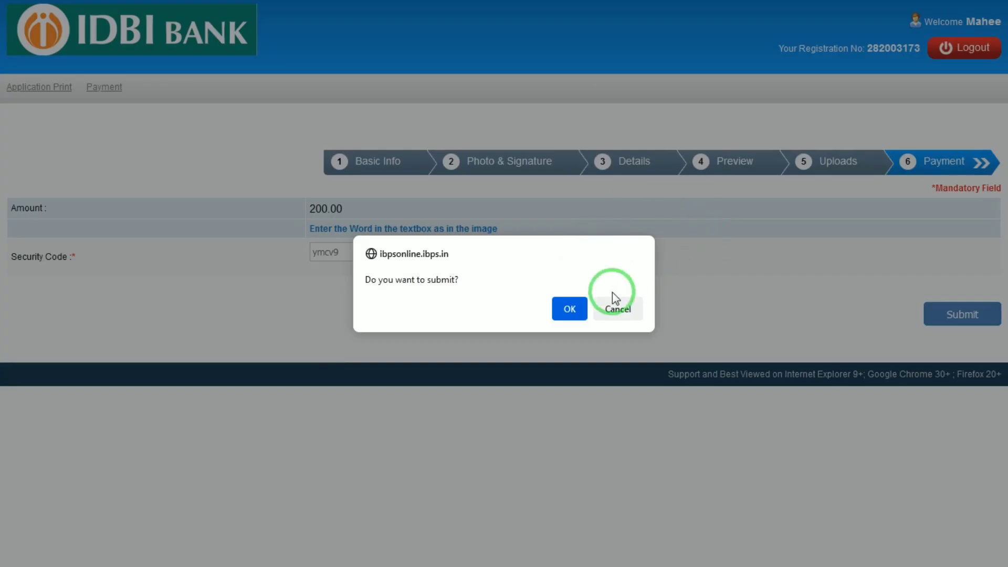
{"action": "left_click", "coordinate": [578, 308]}
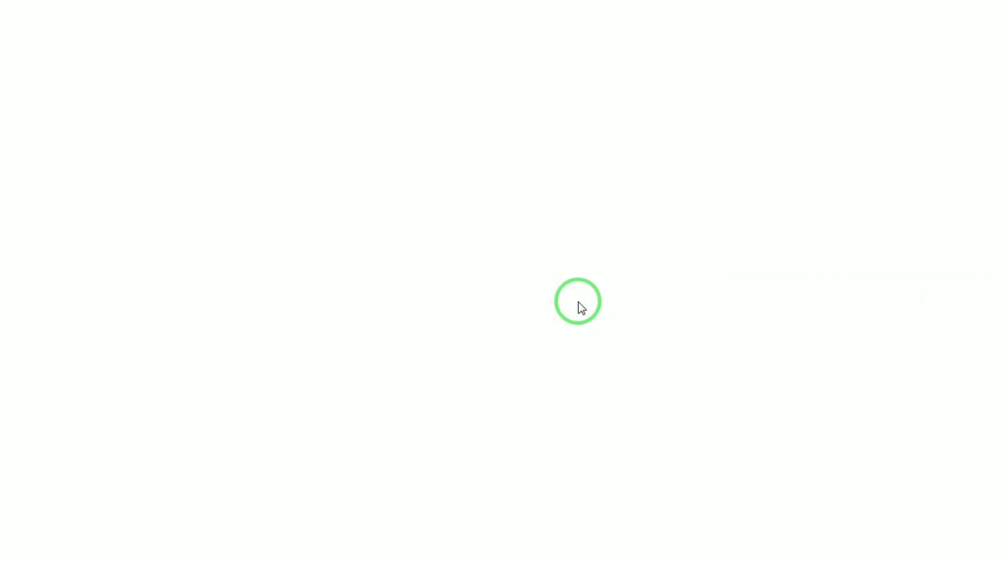